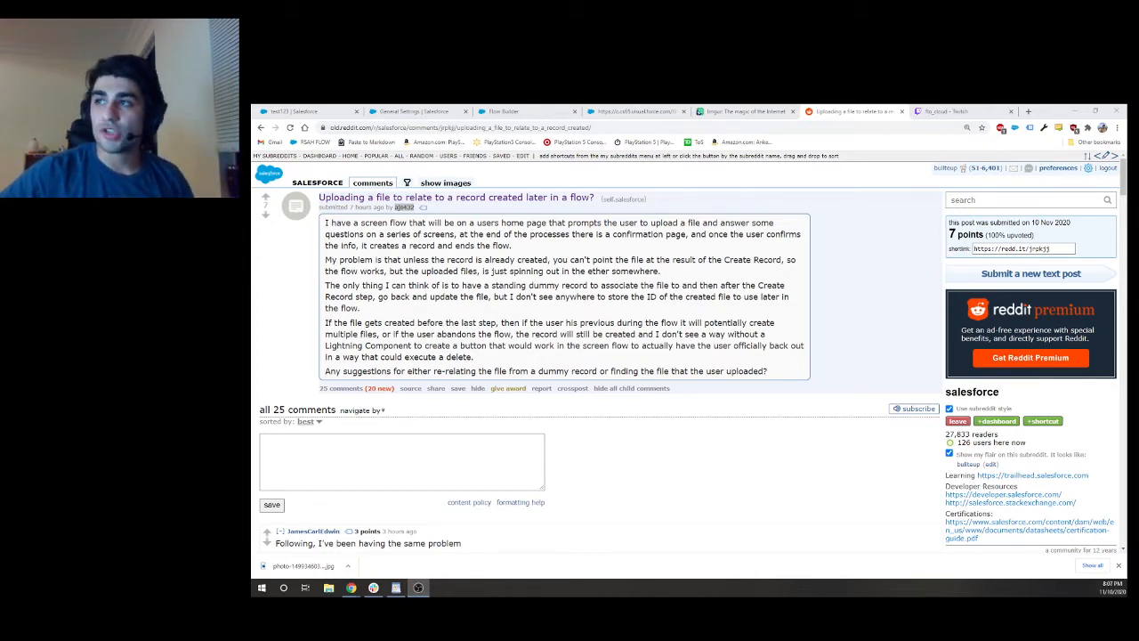
Step: Switch to the flow and inspect the first screen's File Upload component, including its Related Record ID choices, closing without changes
click(503, 112)
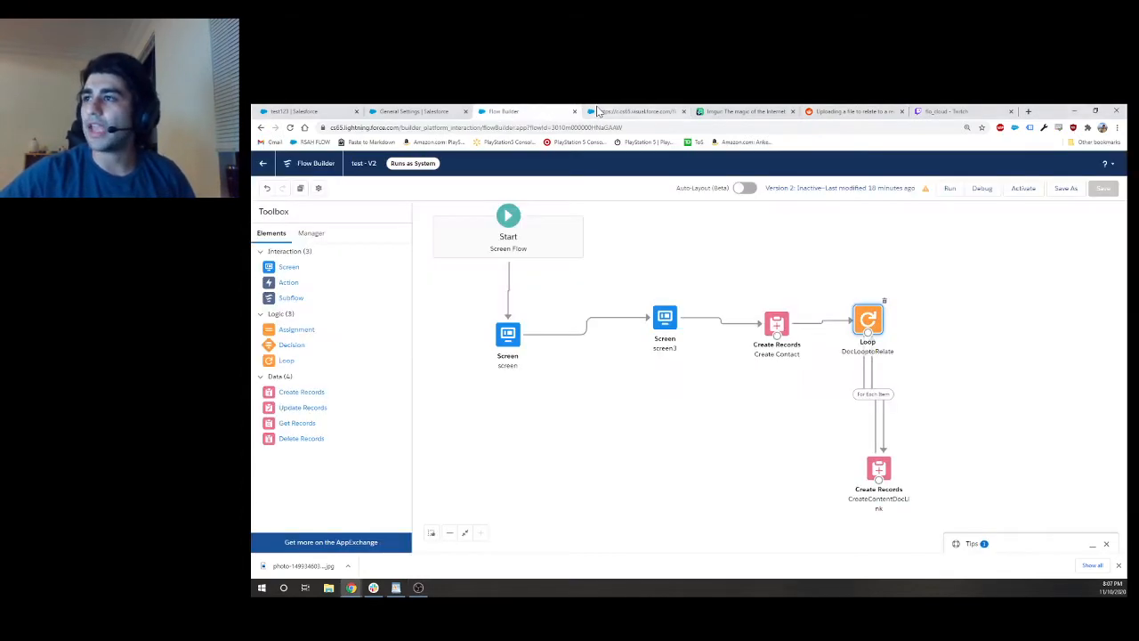
double_click(509, 336)
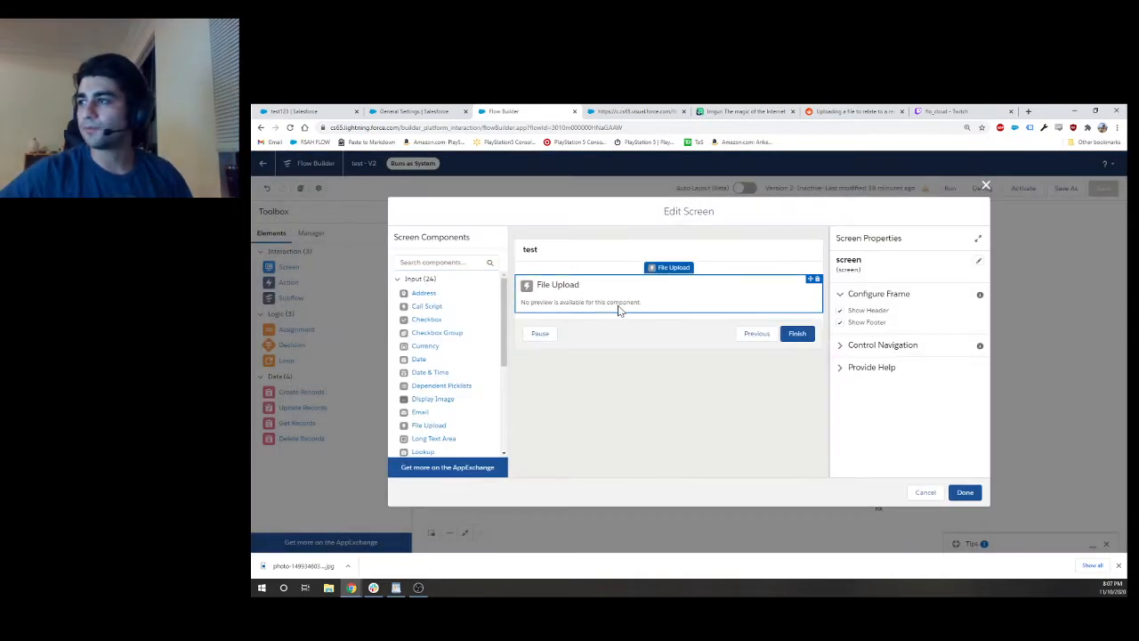
click(617, 304)
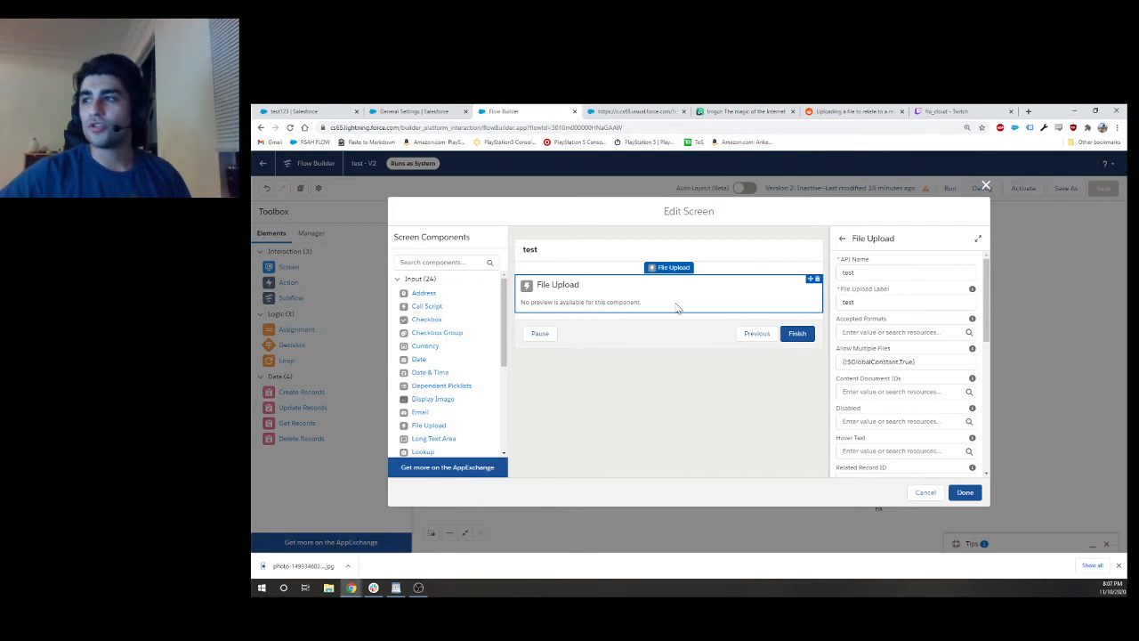
scroll(901, 375, down, 2)
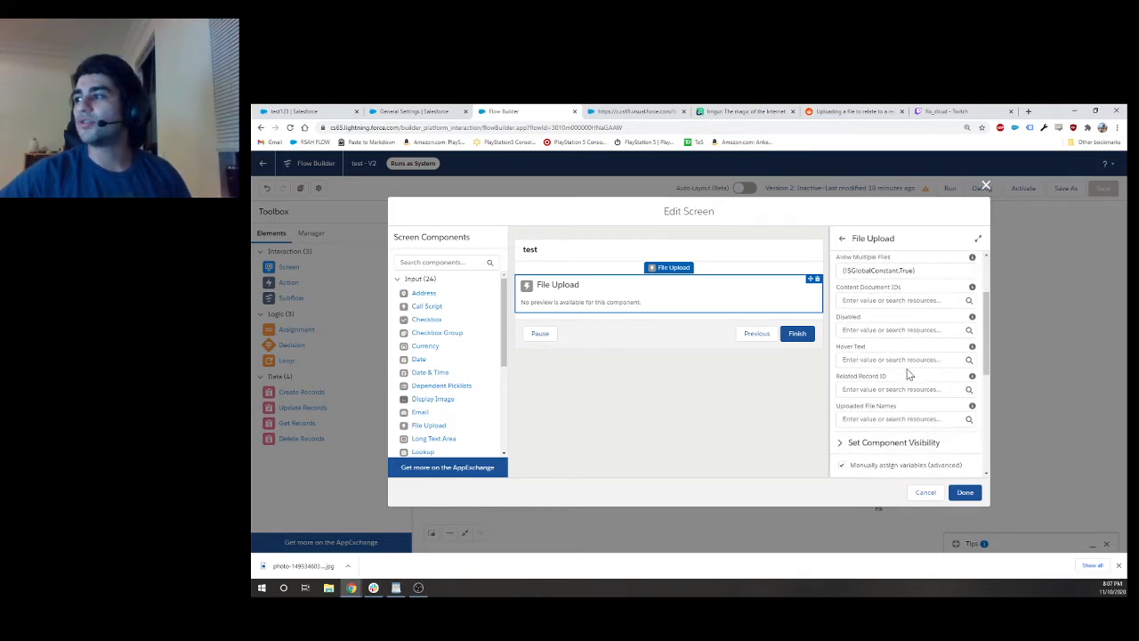
click(857, 392)
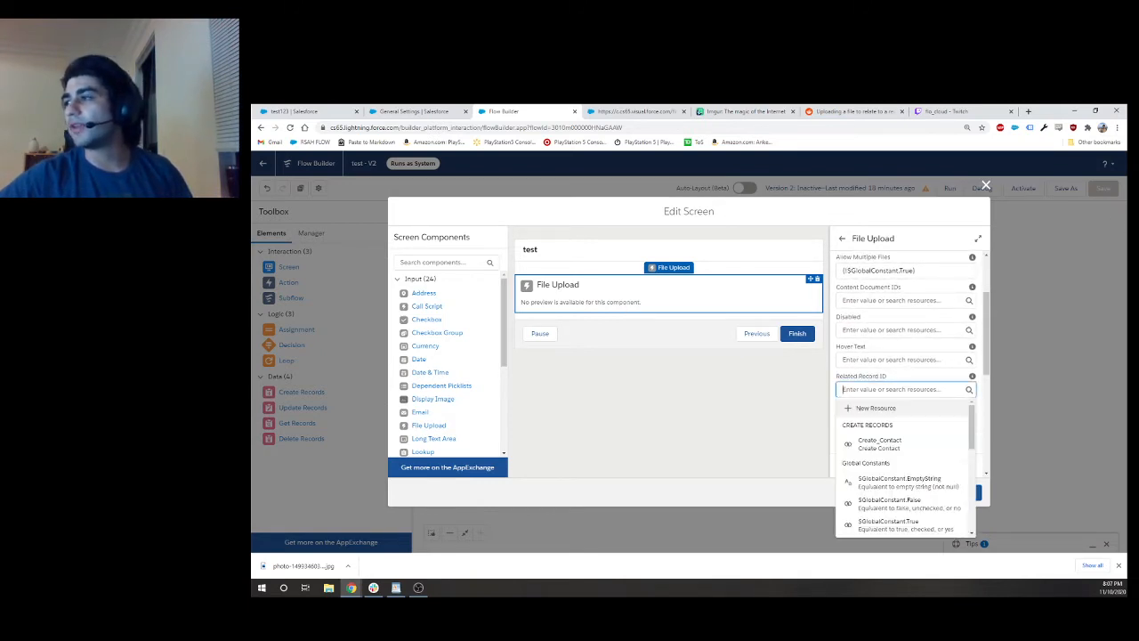
click(816, 376)
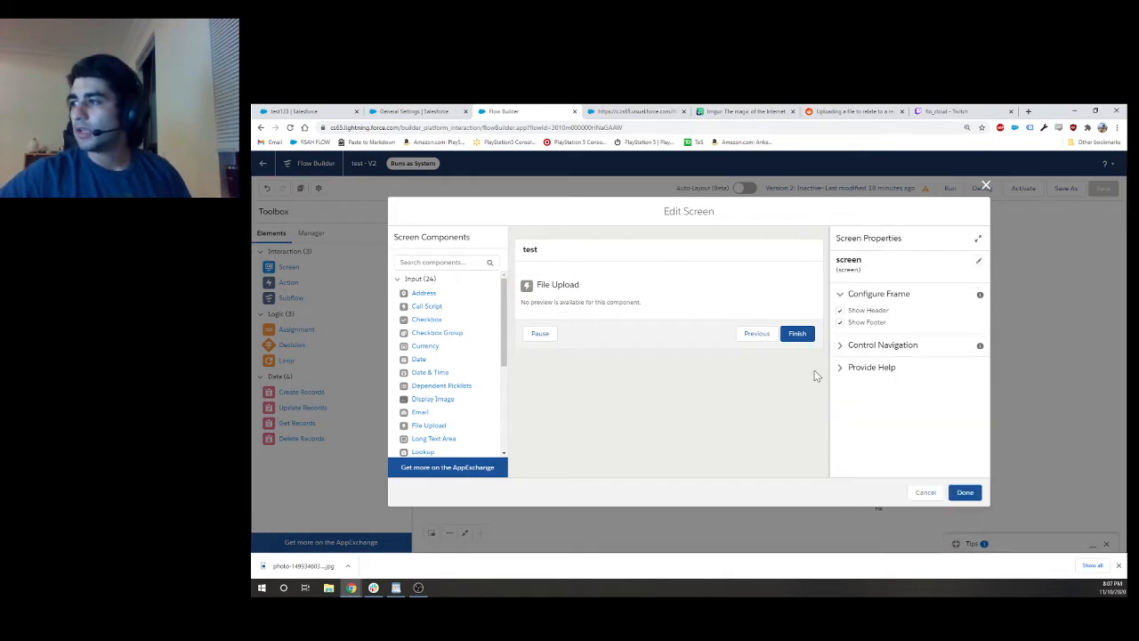
click(924, 493)
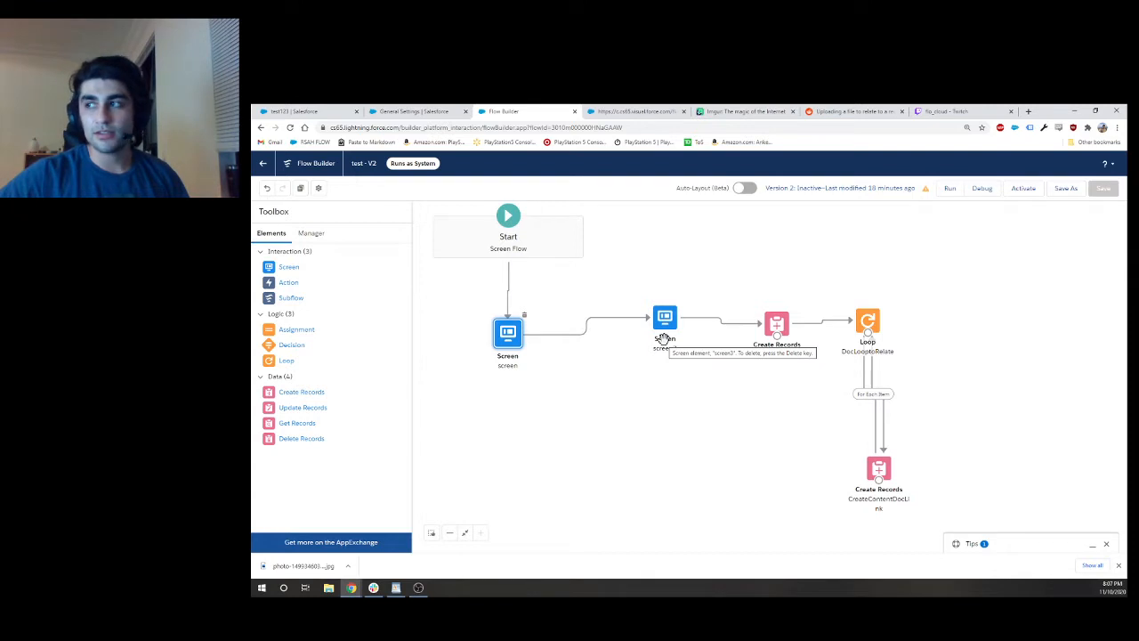
Step: Check which variable stores the contact ID in the Create Contact element, leaving the element unchanged
double_click(777, 325)
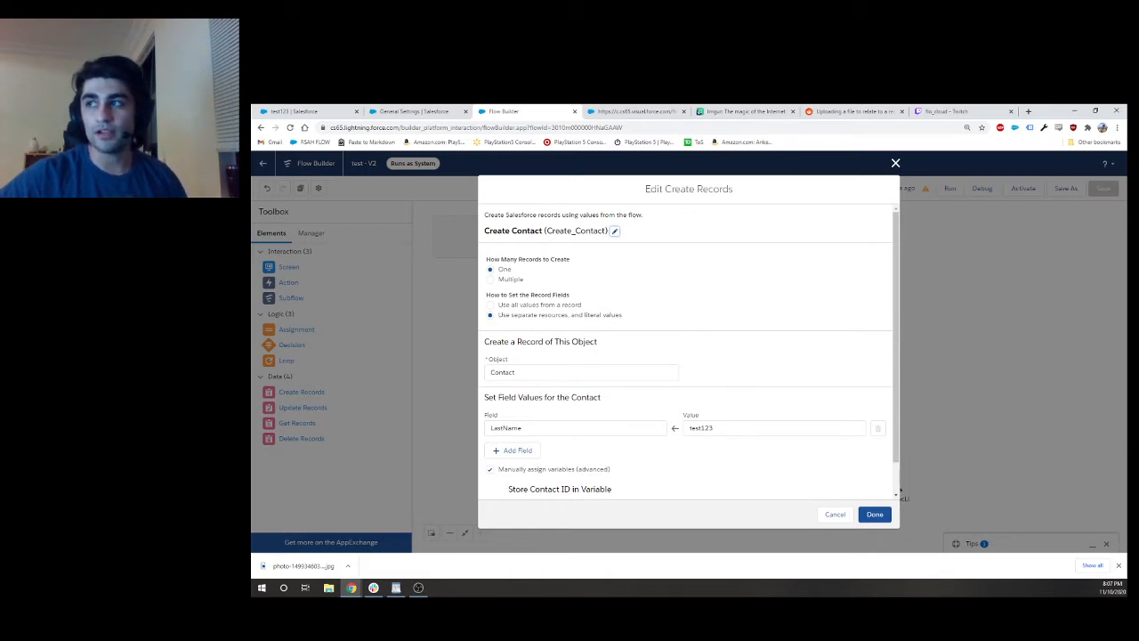
scroll(682, 371, down, 1)
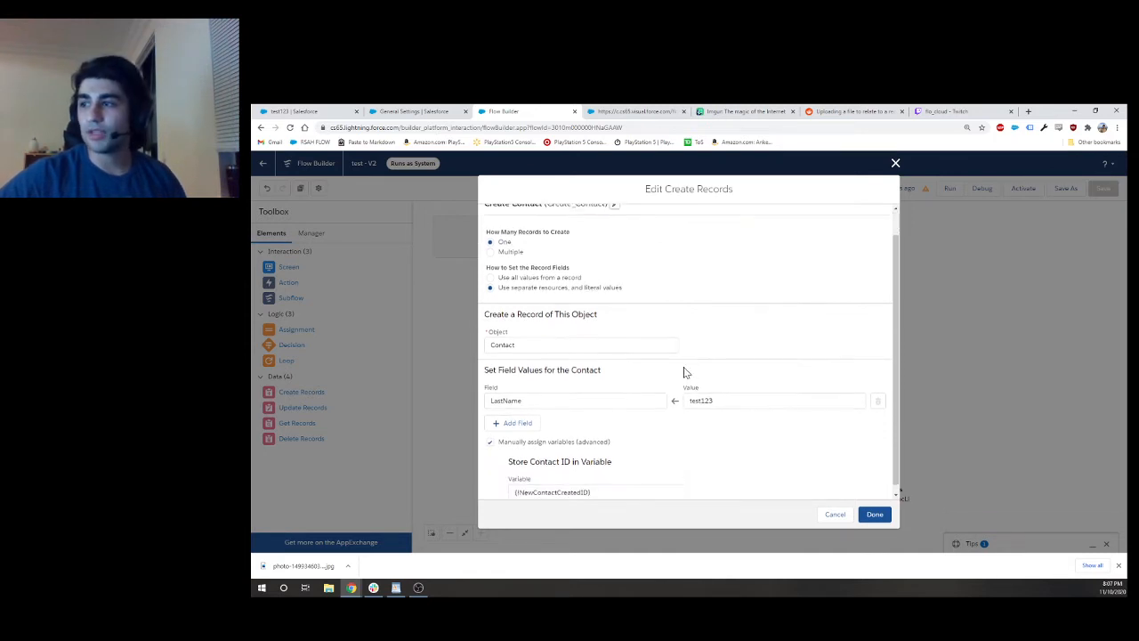
click(598, 485)
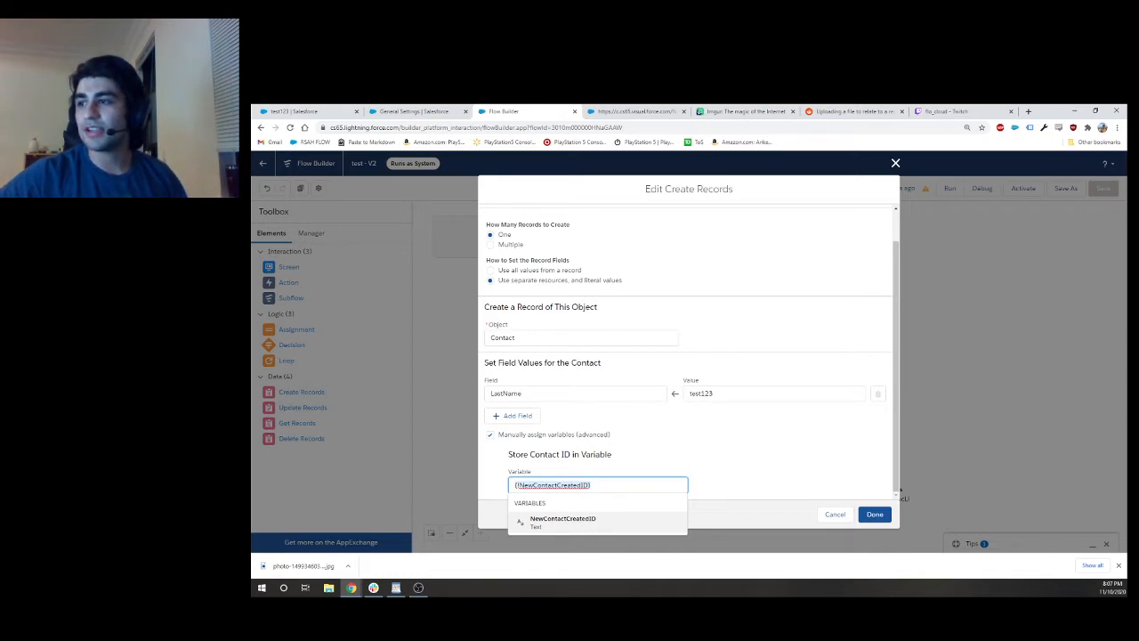
click(837, 515)
Step: Reopen the first screen's File Upload component and examine its input settings and output value assignments
double_click(514, 333)
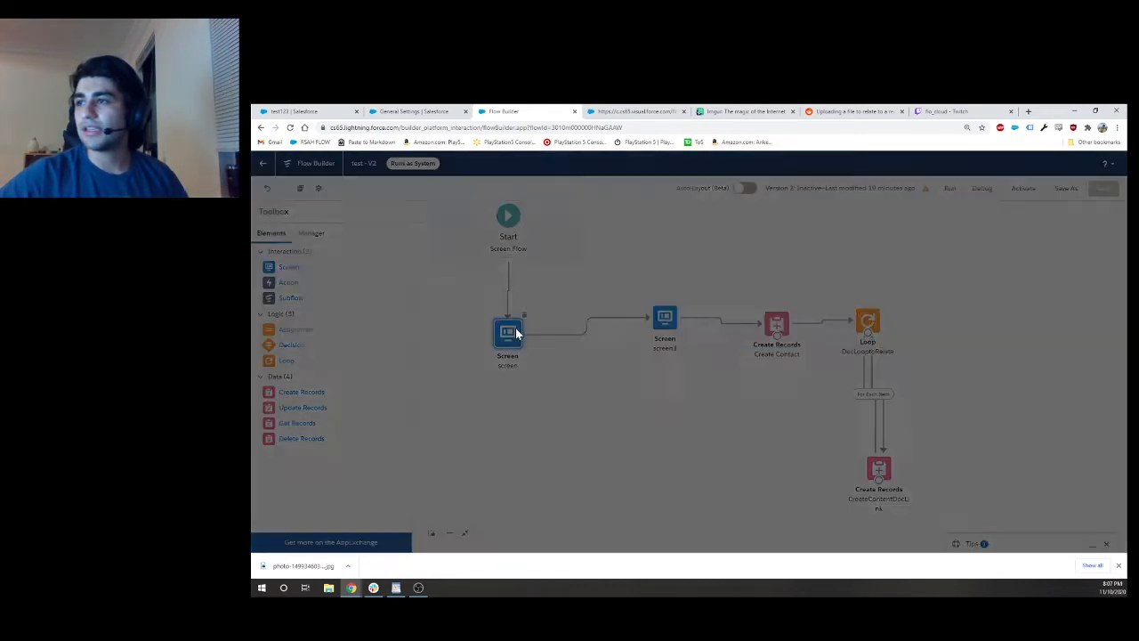
click(634, 301)
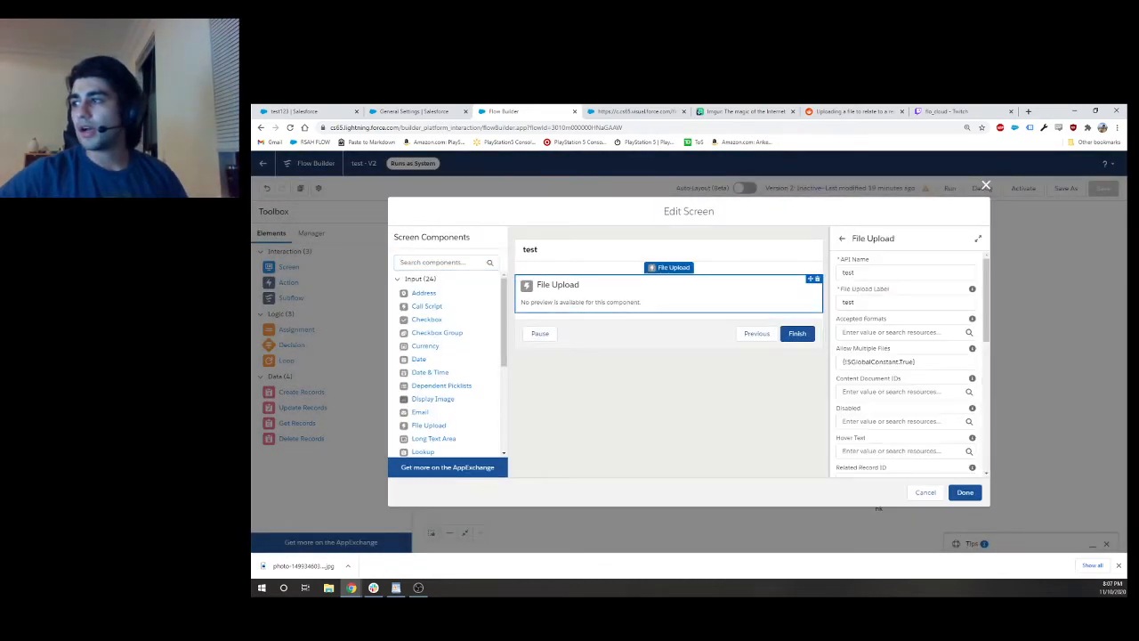
scroll(872, 428, down, 1)
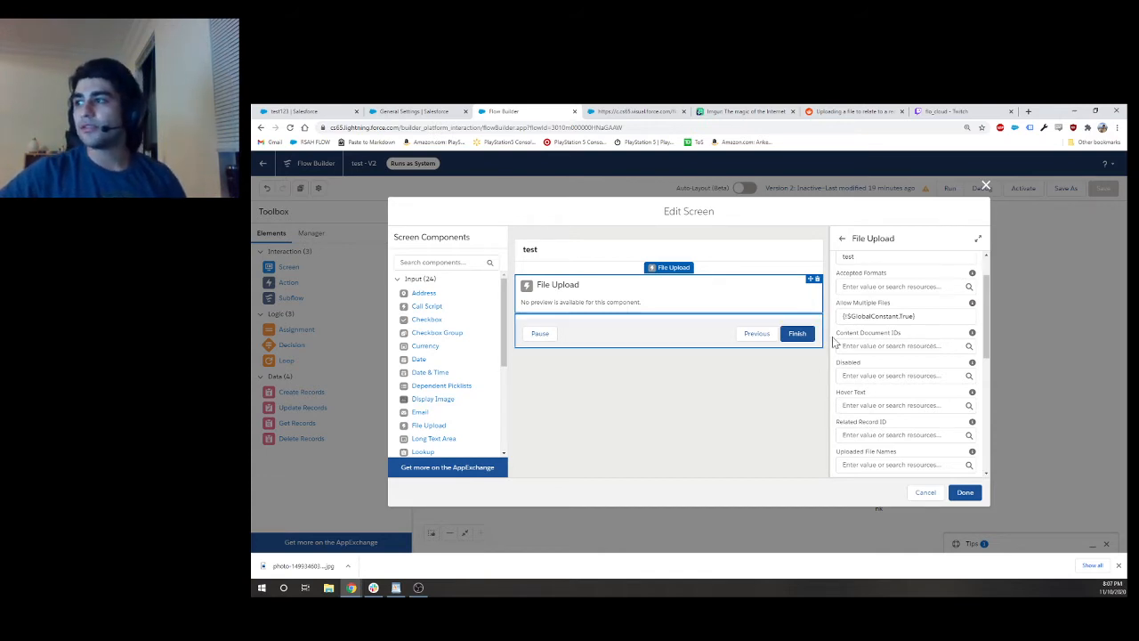
scroll(861, 361, up, 1)
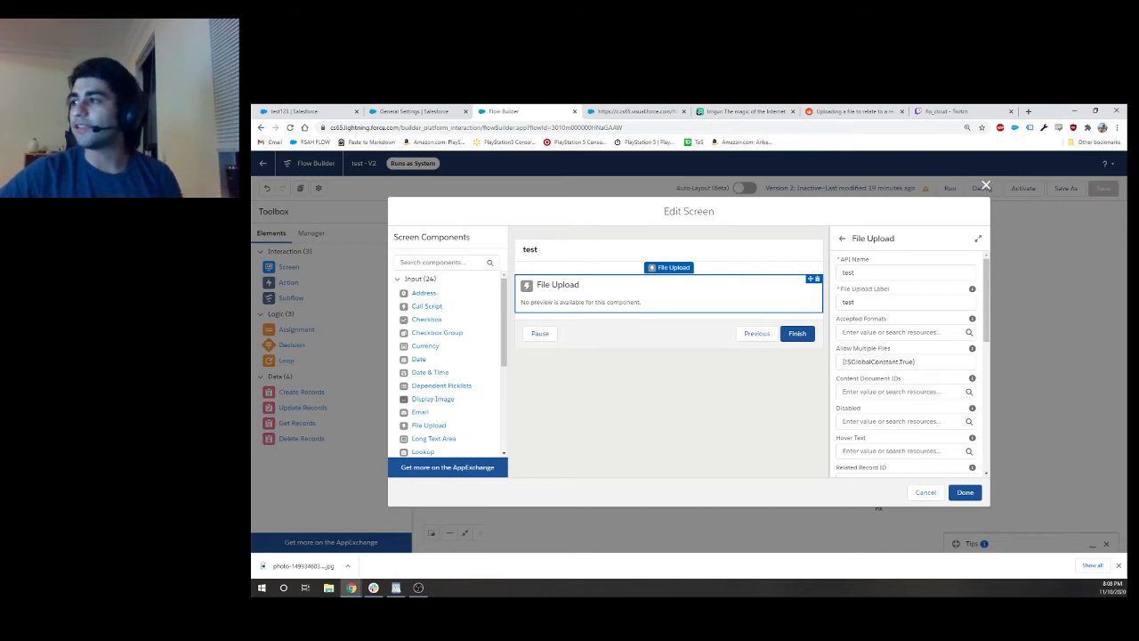
scroll(893, 374, down, 5)
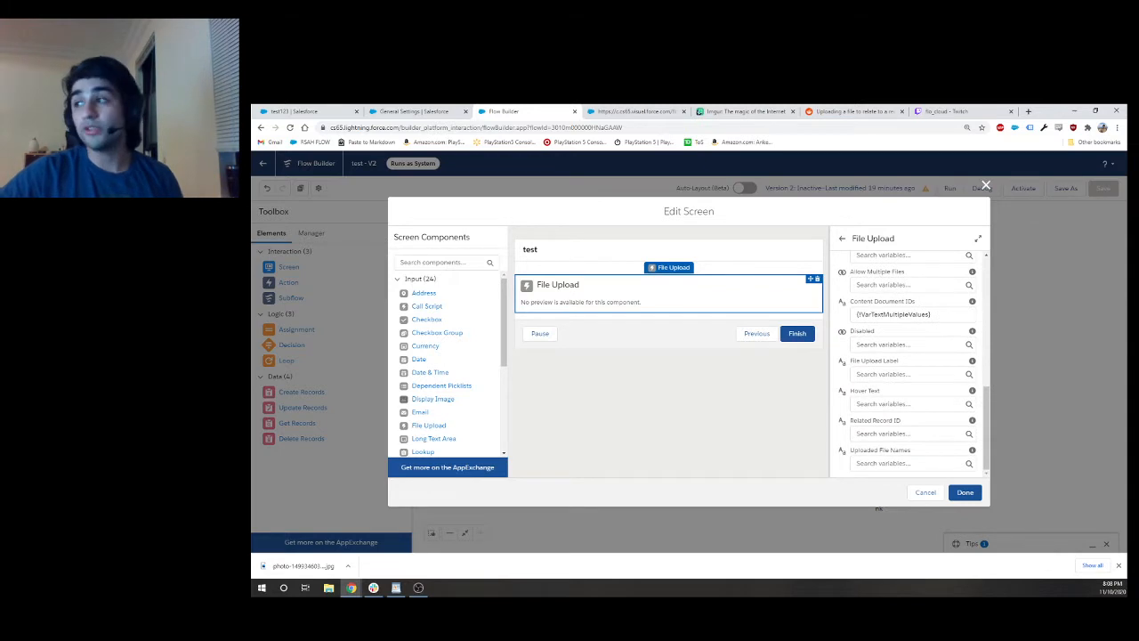
scroll(904, 338, up, 3)
scroll(896, 348, up, 1)
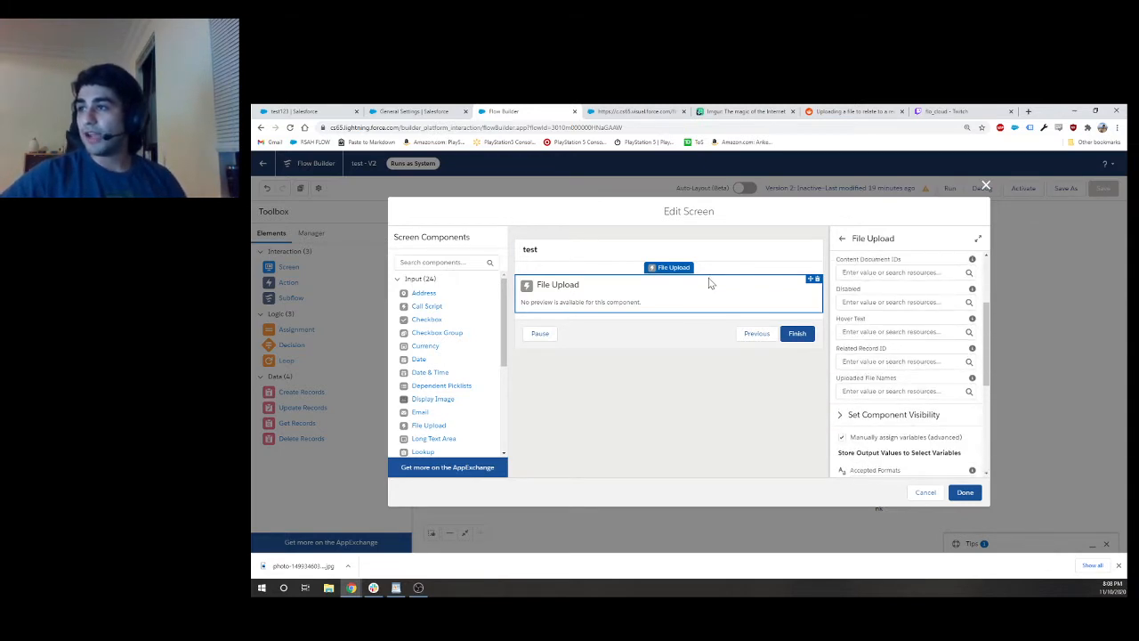
Step: Inspect the collection variable assigned to the File Upload's Content Document IDs output and finish editing the screen
scroll(908, 365, down, 2)
scroll(903, 373, down, 4)
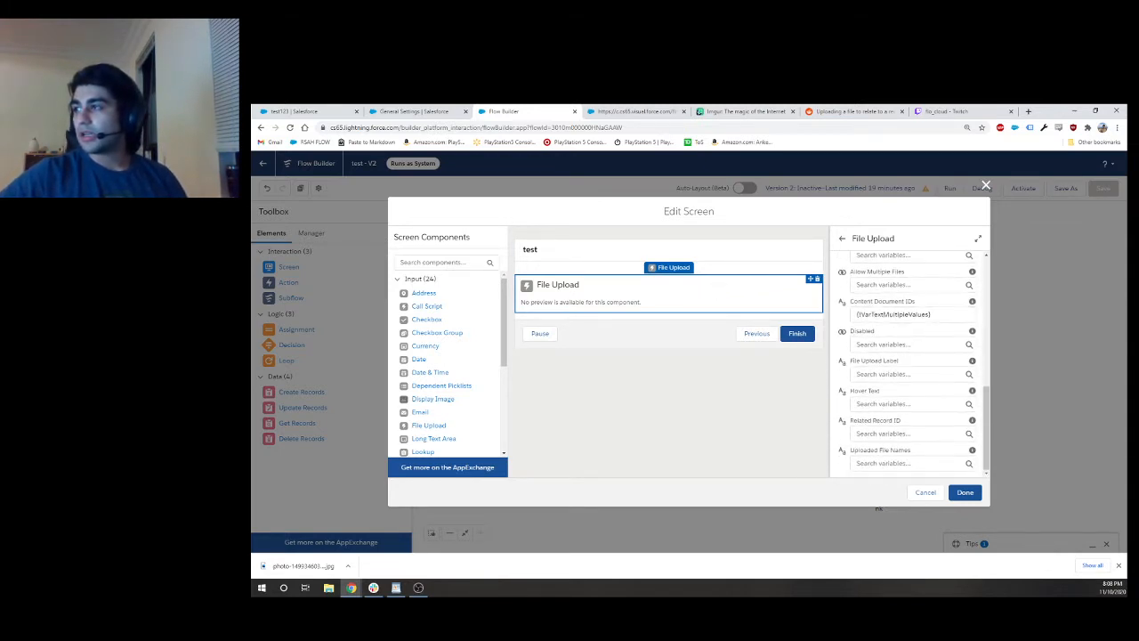
click(893, 314)
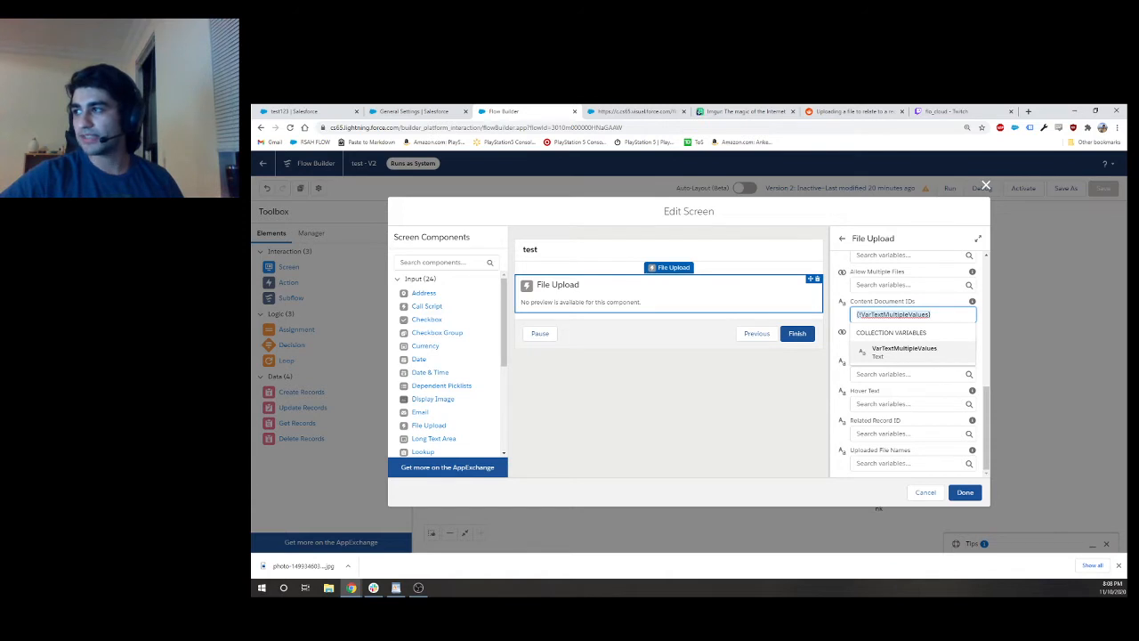
scroll(894, 307, up, 2)
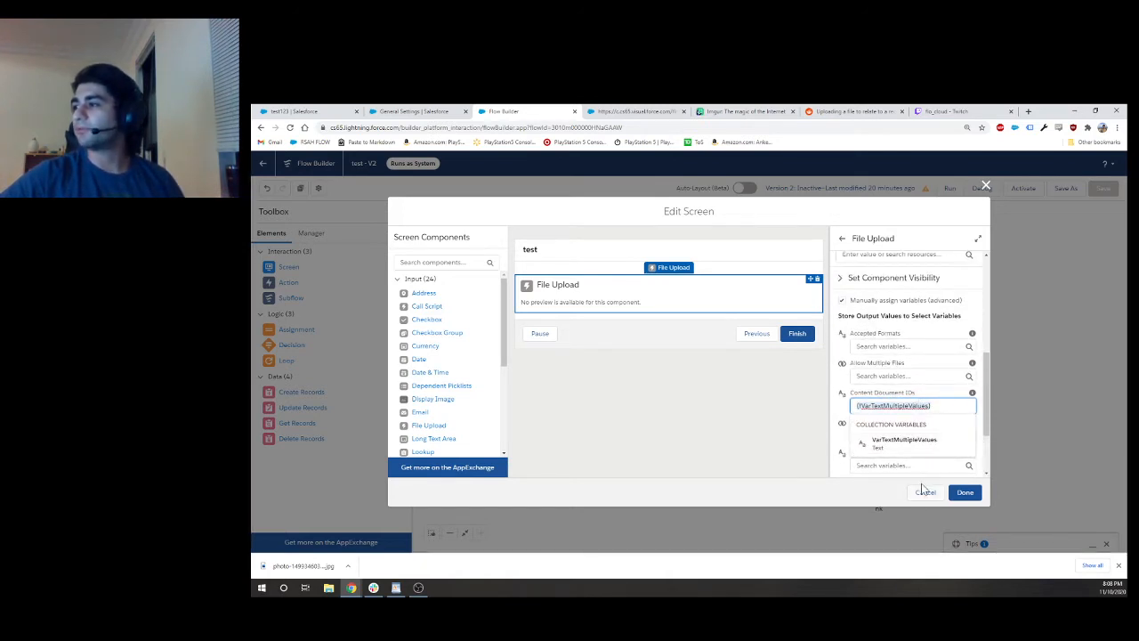
click(838, 469)
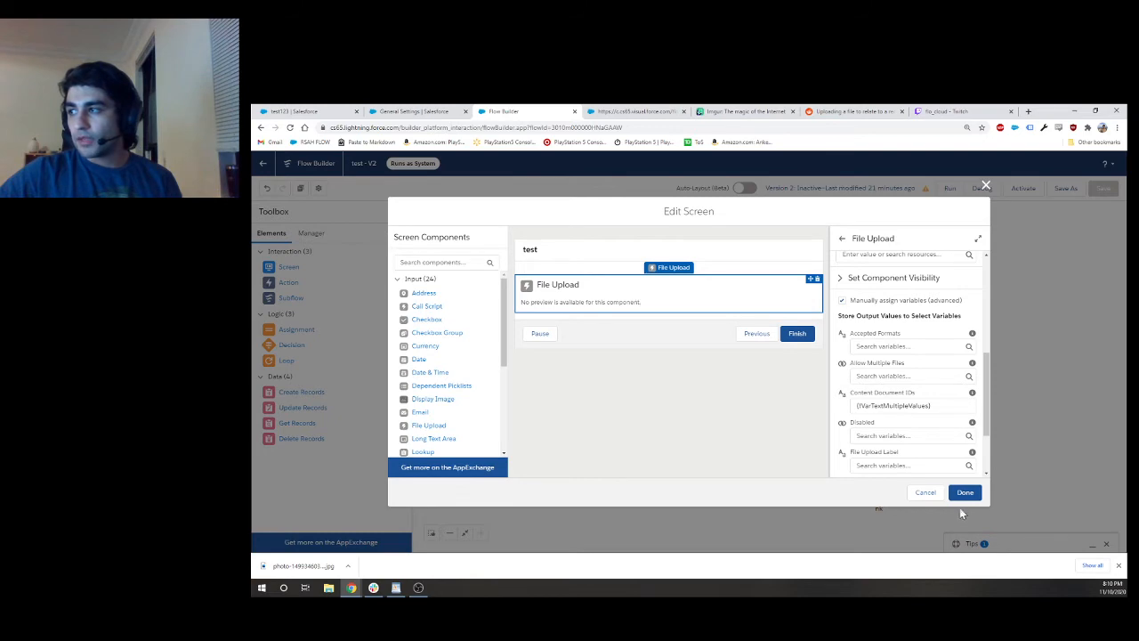
scroll(907, 451, down, 1)
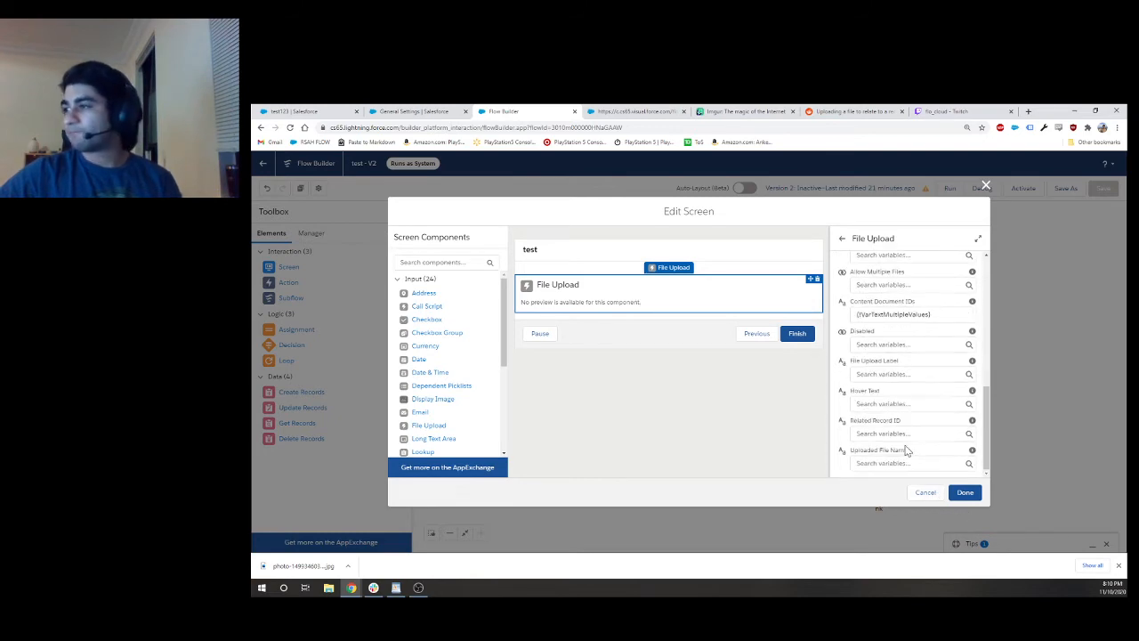
click(964, 492)
Step: Review the display text component on screen3 and close the screen editor
double_click(663, 323)
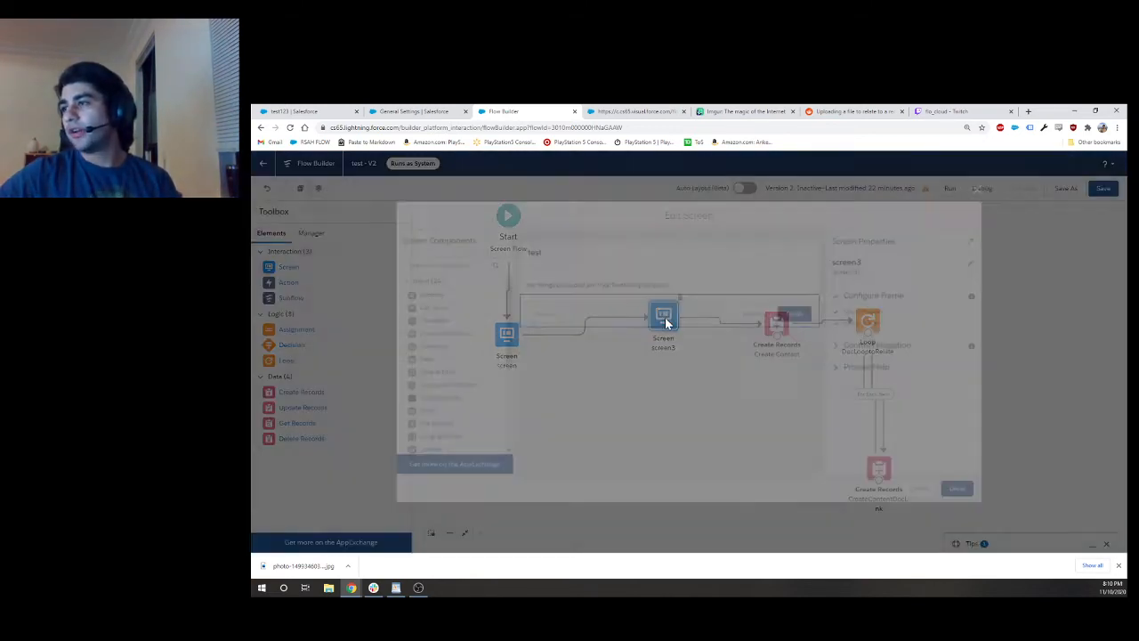
click(598, 285)
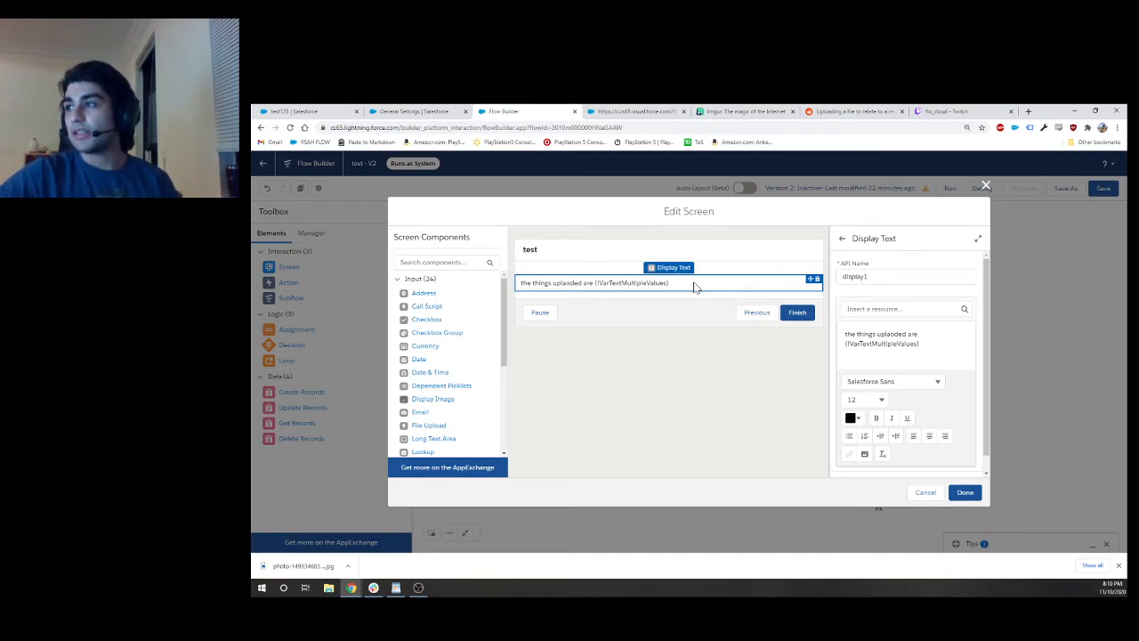
click(985, 186)
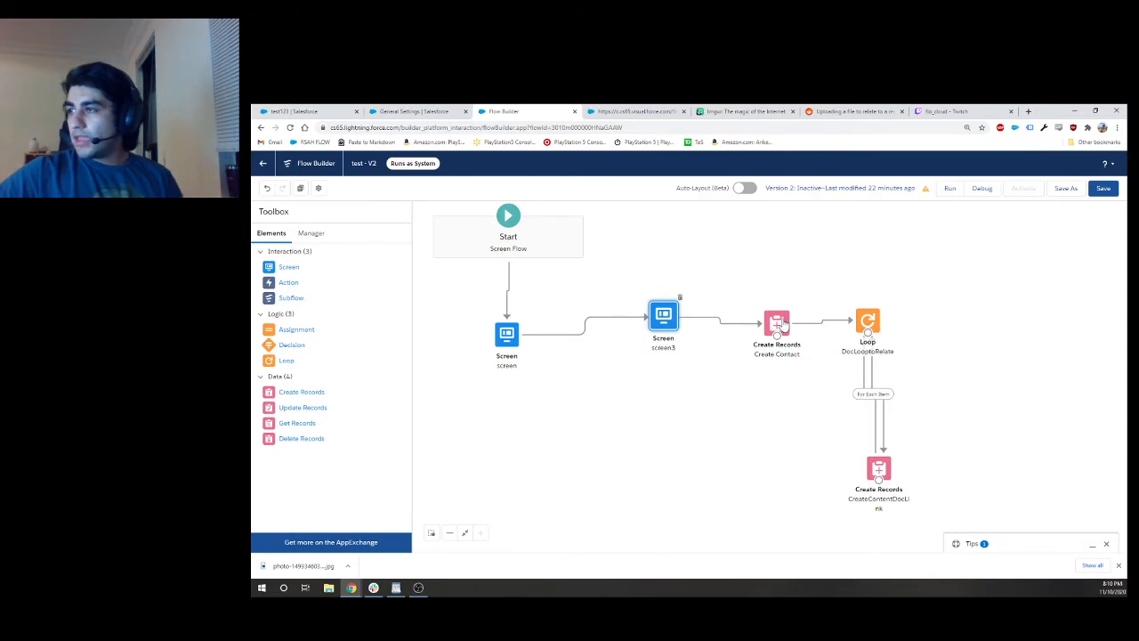
Step: Review the Create Contact element's object, LastName field value and ID variable once more, leaving it unchanged
double_click(776, 323)
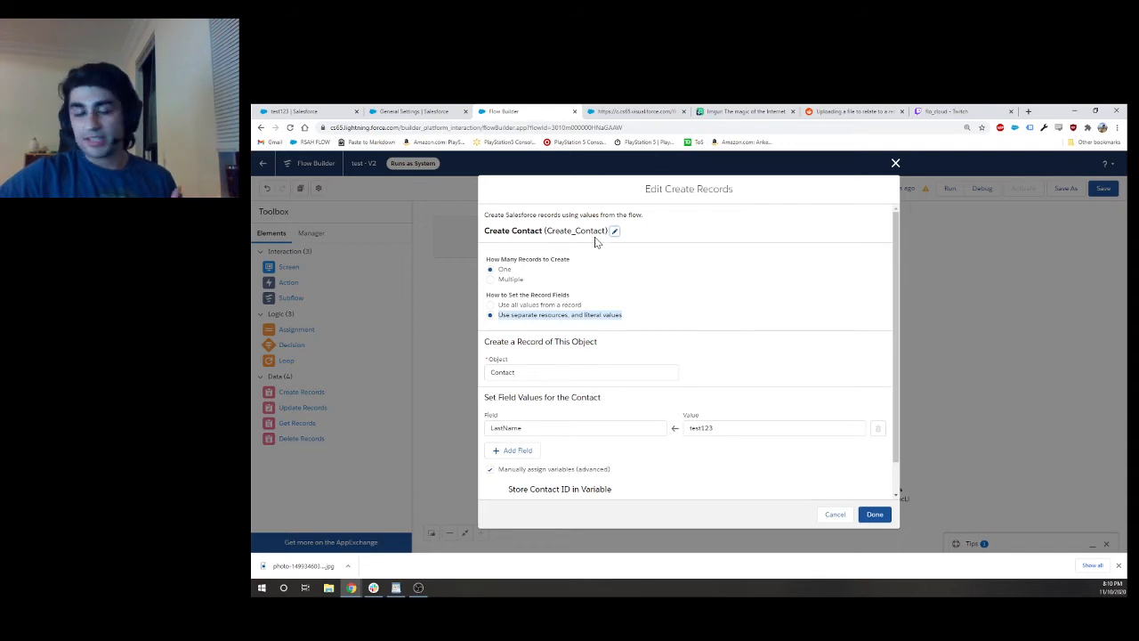
scroll(719, 382, down, 1)
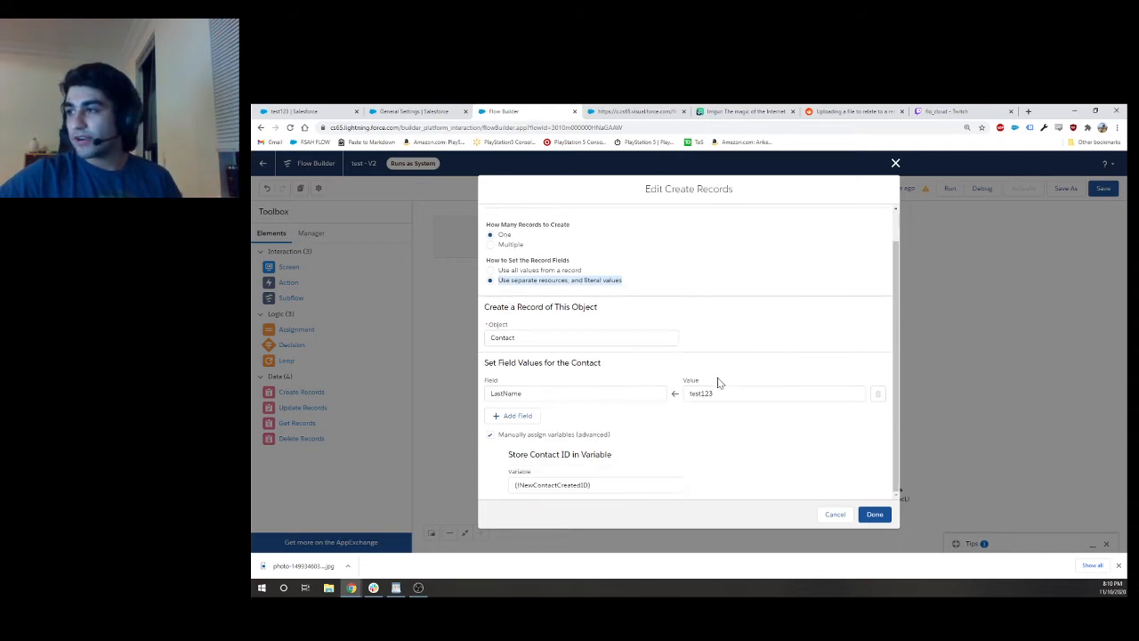
click(833, 514)
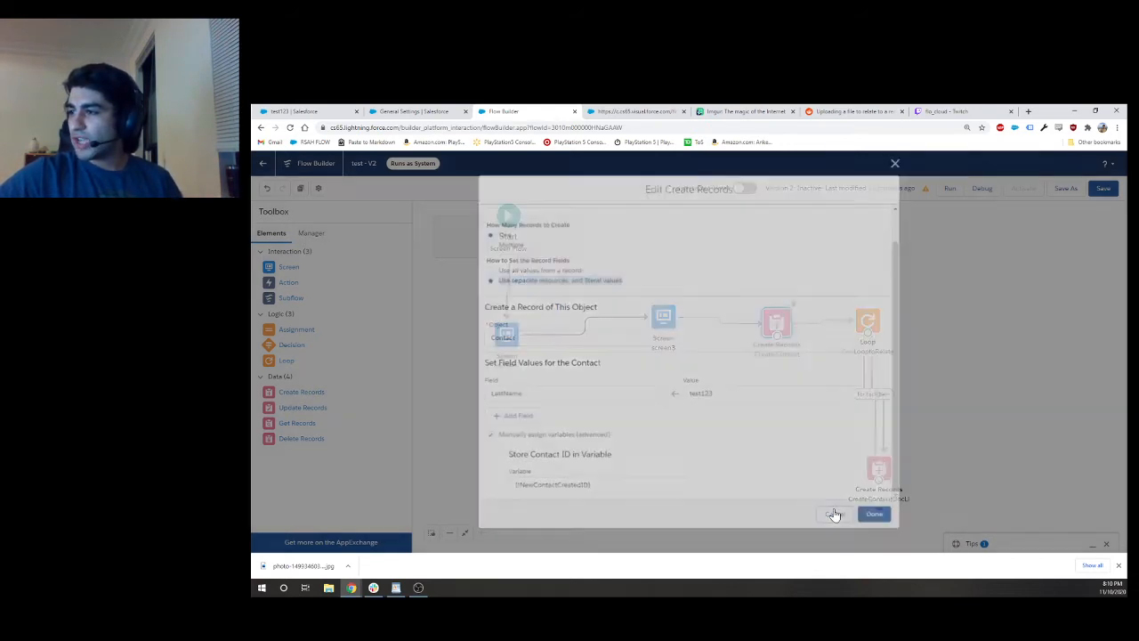
double_click(776, 323)
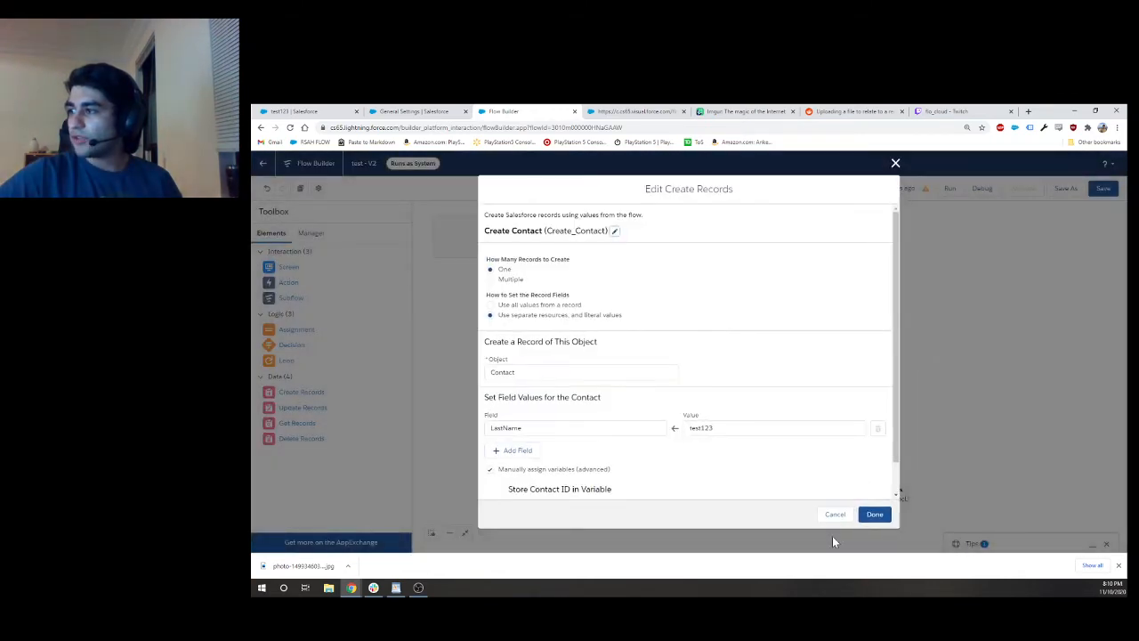
click(833, 513)
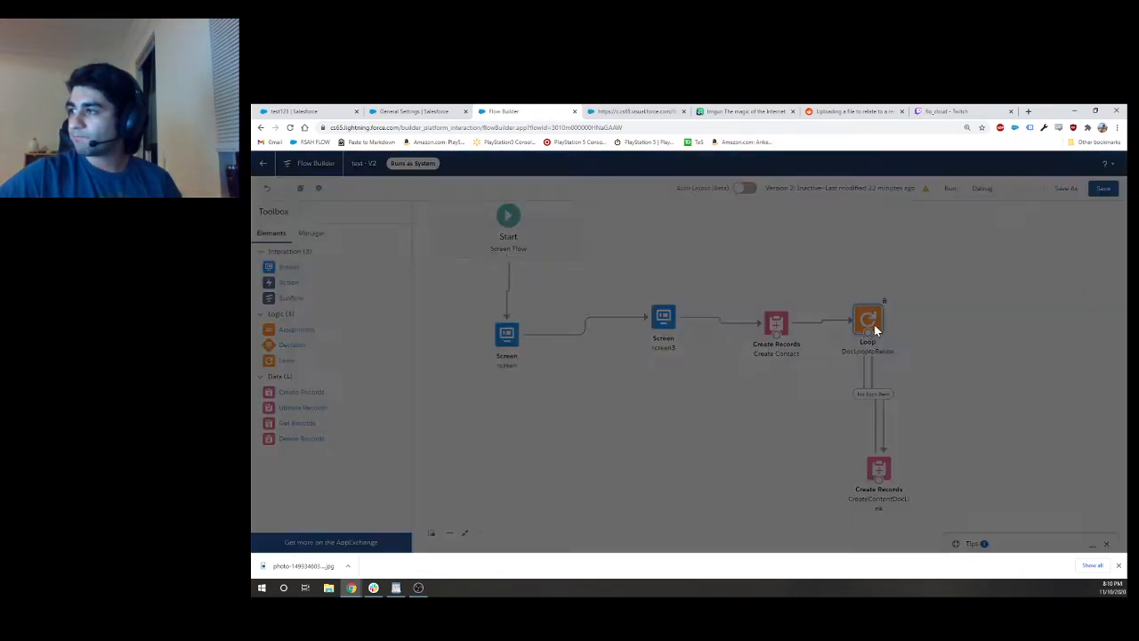
Step: Review the collection variable and iteration direction of the DocLooptoRelate loop
double_click(872, 326)
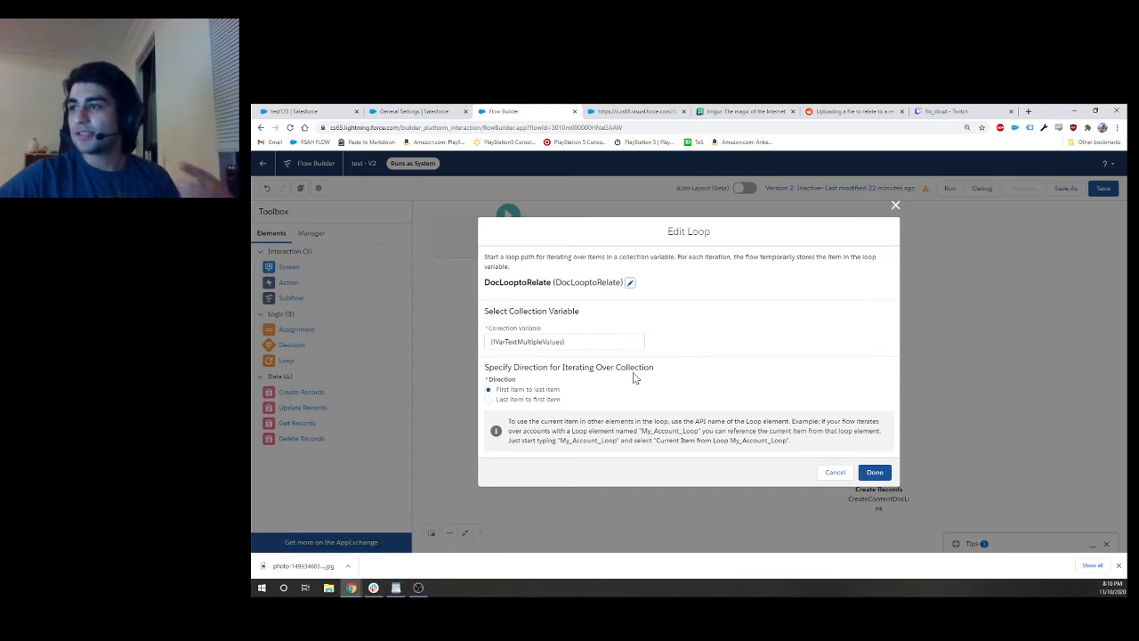
click(866, 478)
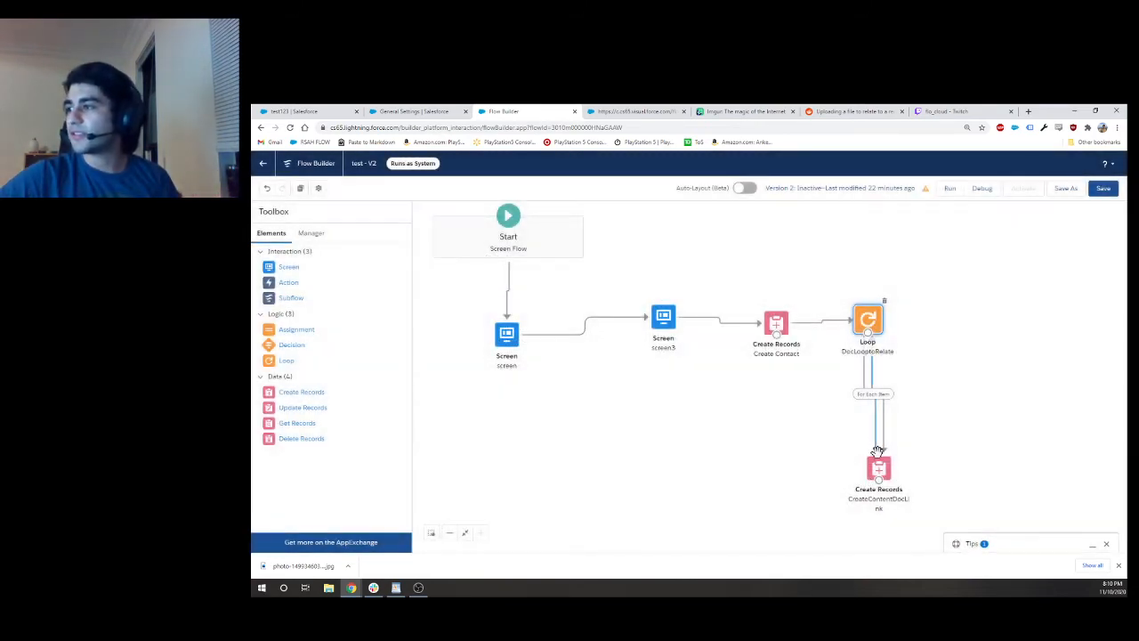
Step: Review the CreateContentDocLink element's record settings, Content Document Link object and ContentDocumentId field
double_click(876, 467)
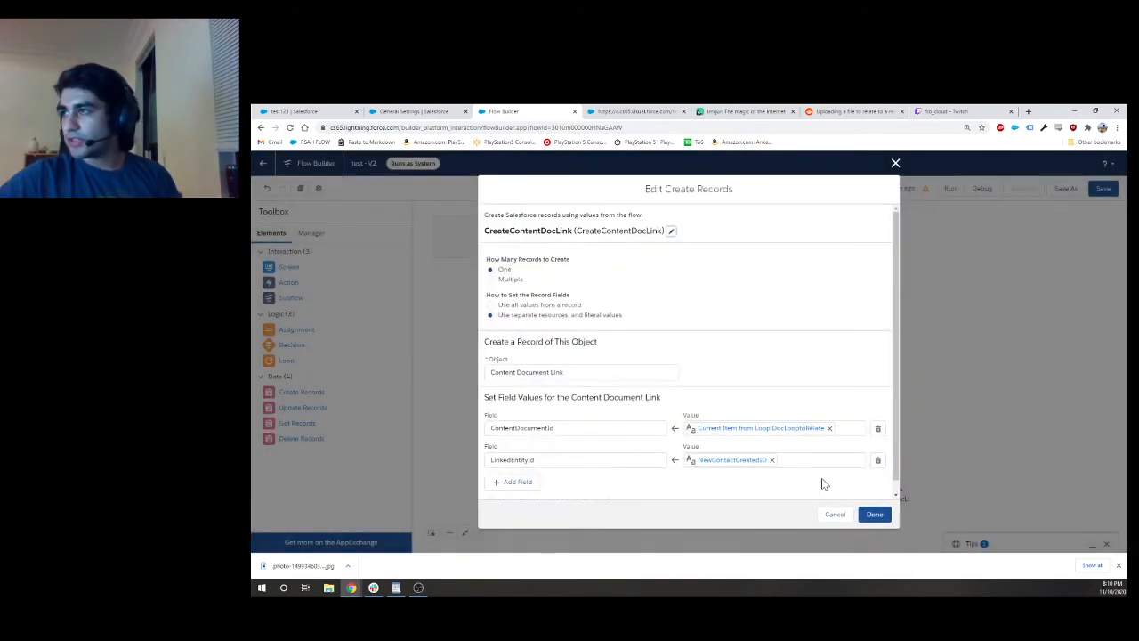
click(834, 516)
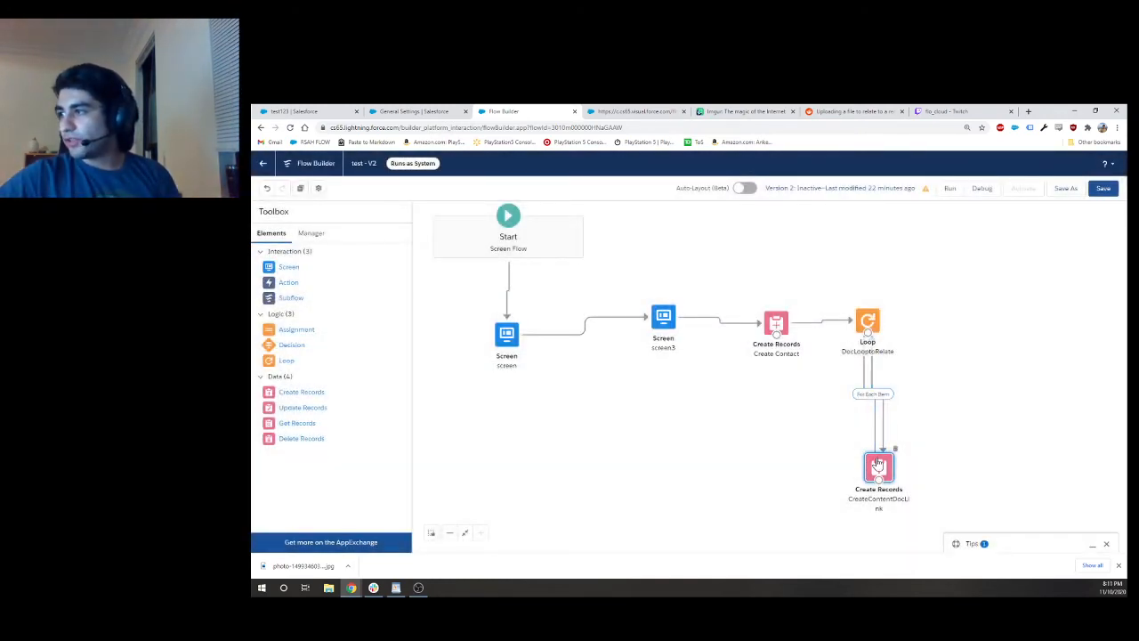
double_click(878, 464)
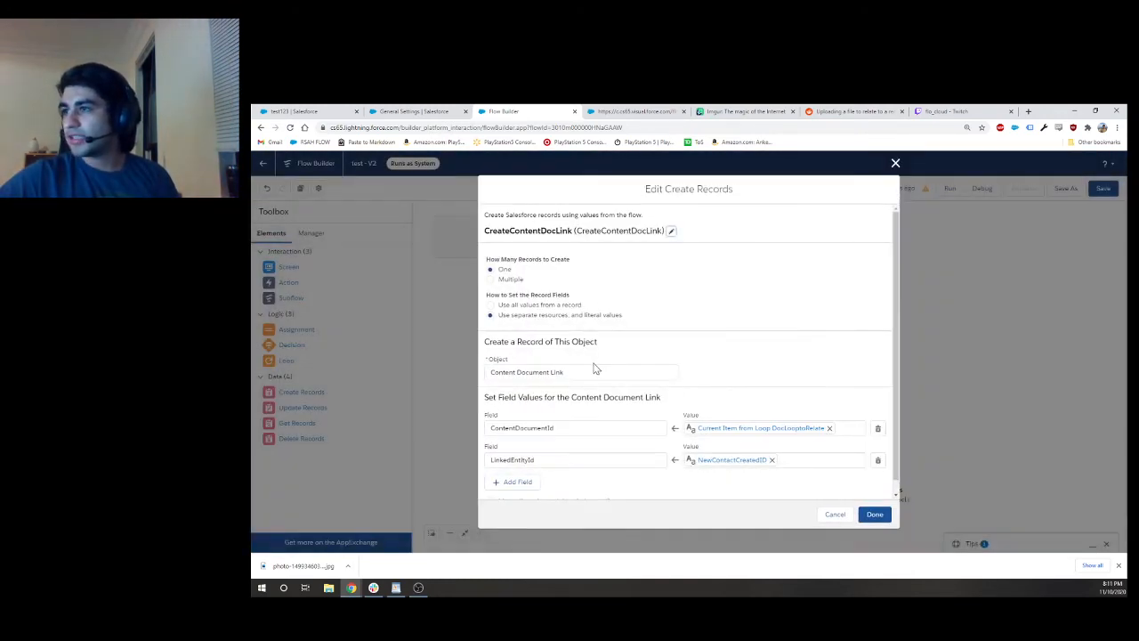
click(596, 368)
scroll(784, 383, down, 1)
click(530, 416)
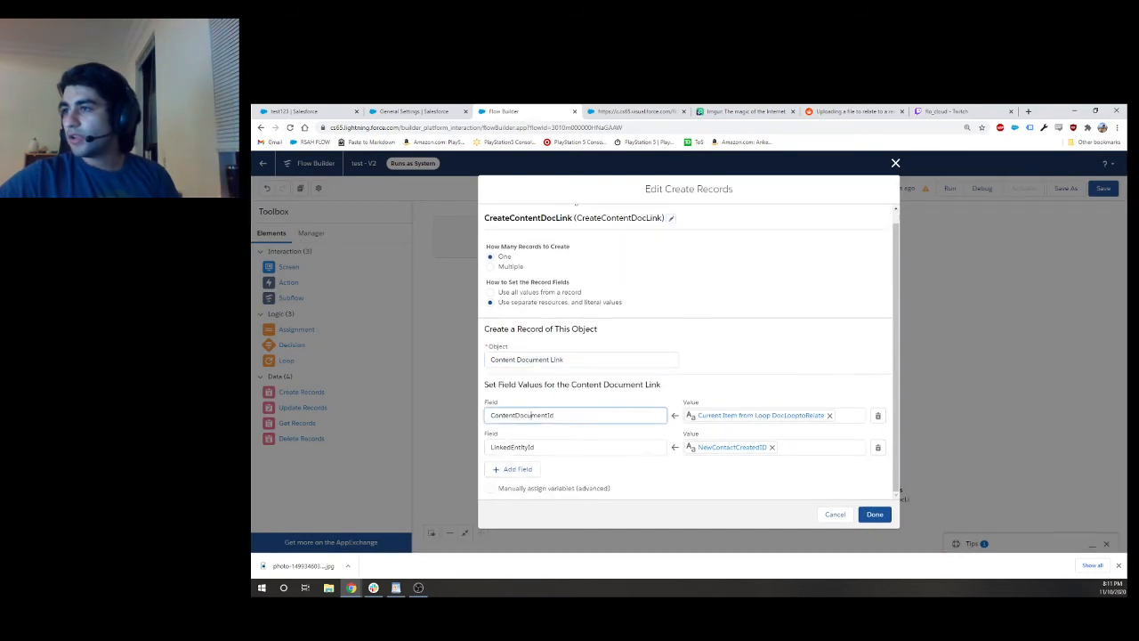
double_click(531, 416)
Step: Reselect the current item from loop DocLooptoRelate as the value for ContentDocumentId
click(695, 417)
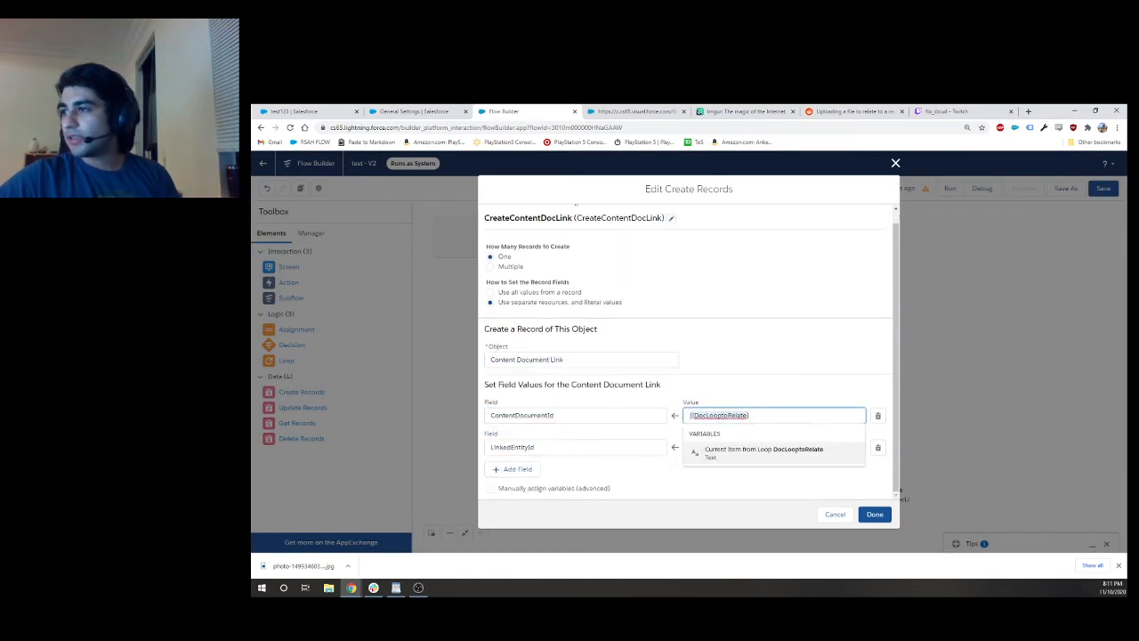
text(loop)
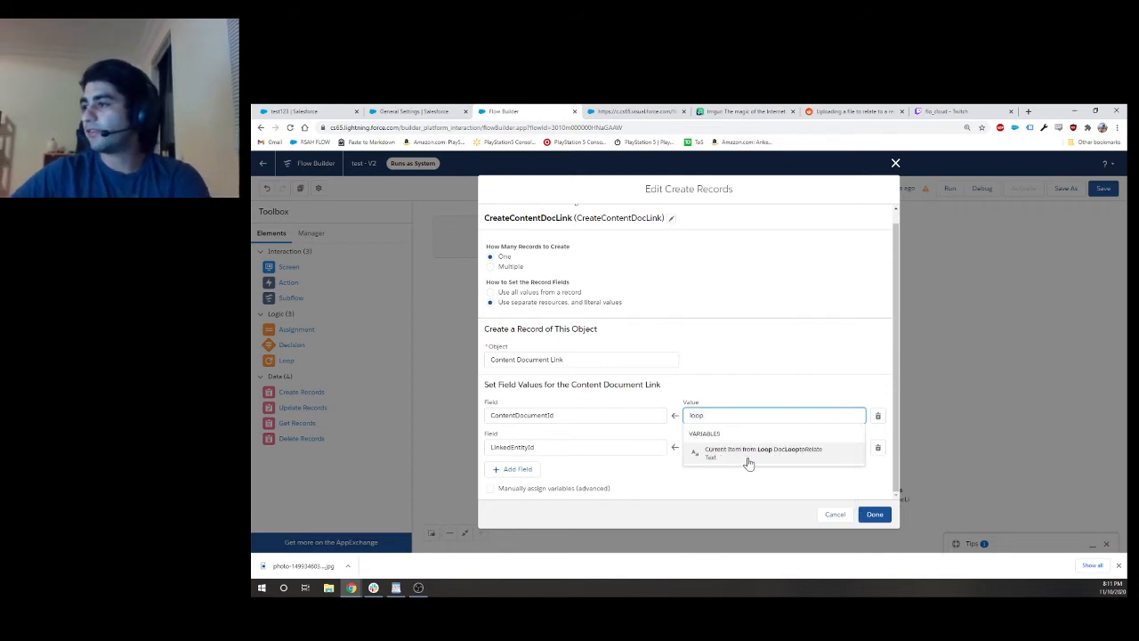
click(798, 455)
click(739, 433)
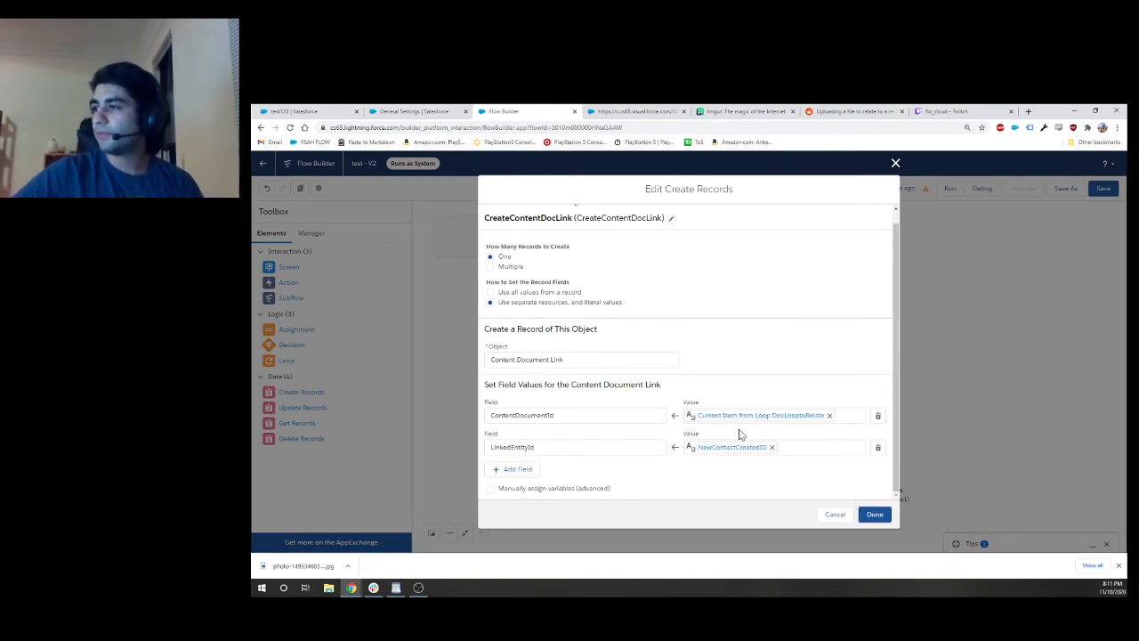
Step: Inspect the variable assigned to LinkedEntityId and close the CreateContentDocLink element without saving changes
double_click(513, 448)
click(734, 448)
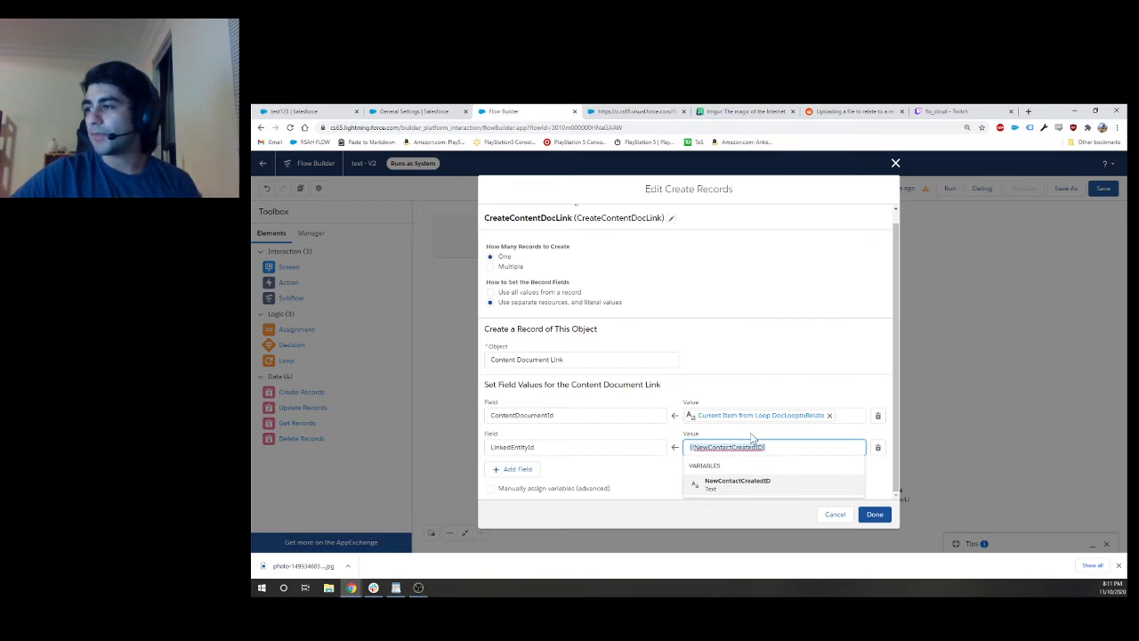
click(838, 515)
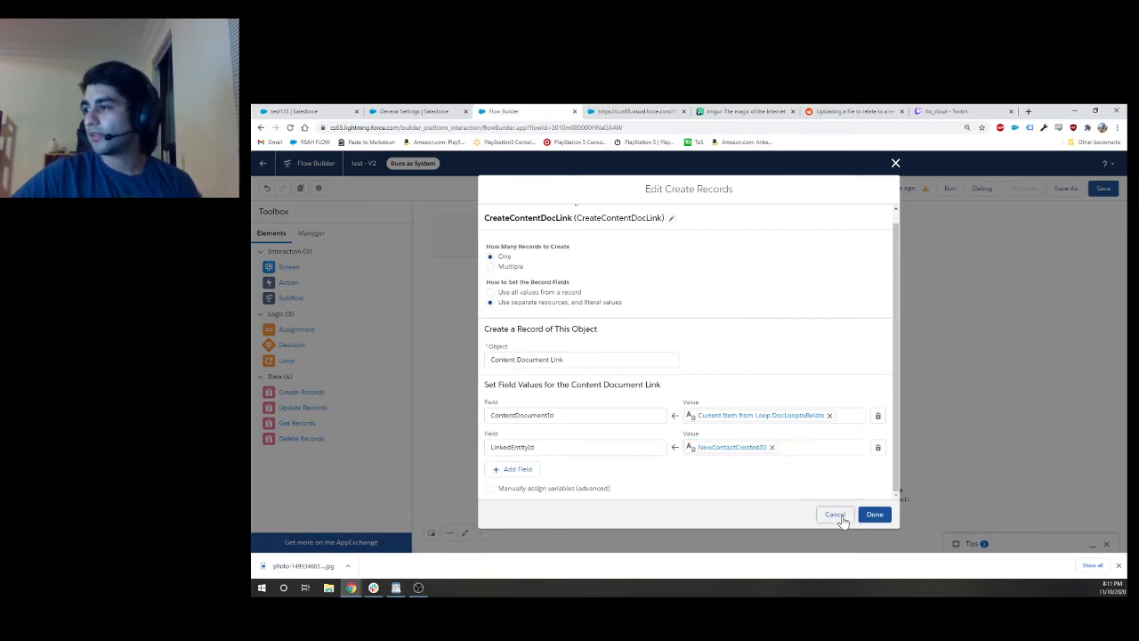
Step: Check which variable stores the new contact's ID in the Create Contact element, then cancel out of it
double_click(766, 335)
scroll(725, 407, down, 2)
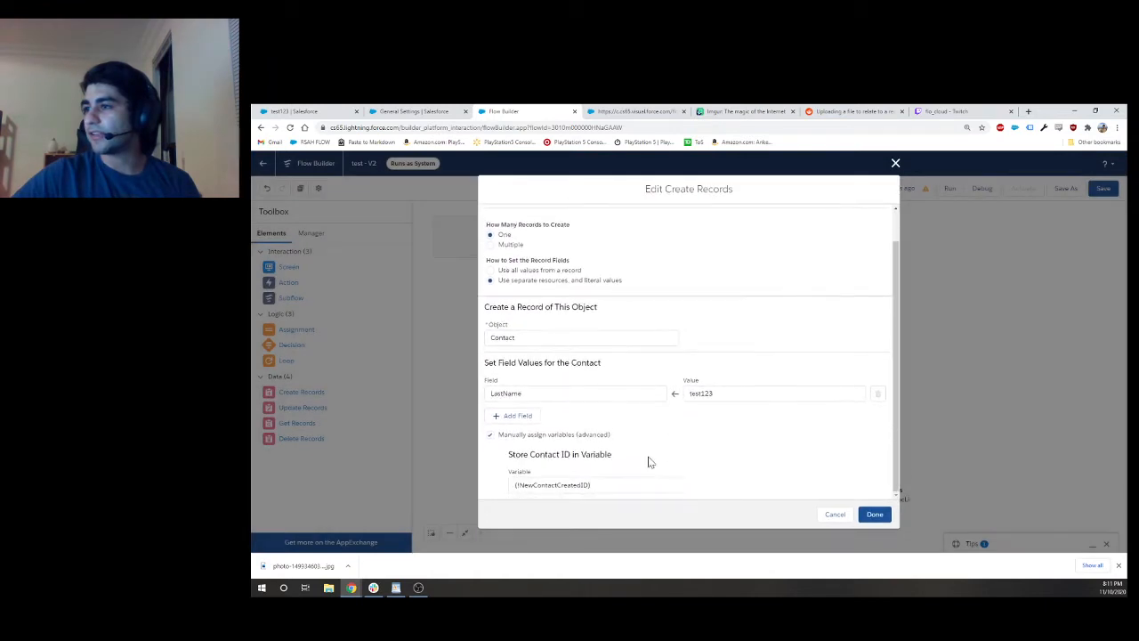
click(623, 486)
click(836, 515)
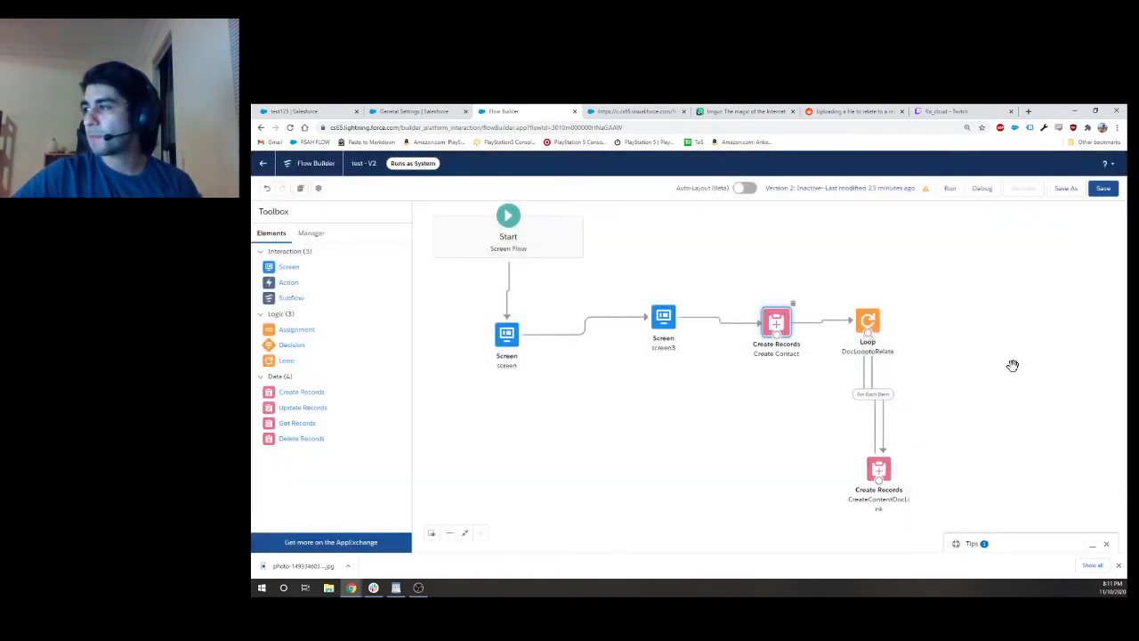
Step: Save the flow and start a debug run with the default debug options
click(1103, 189)
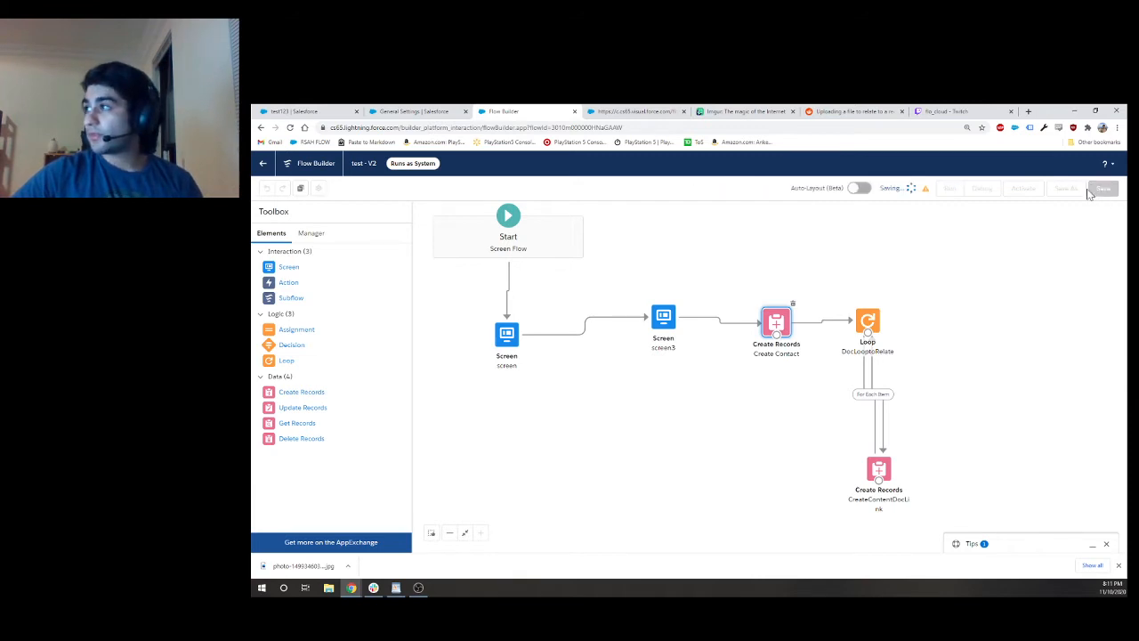
click(983, 189)
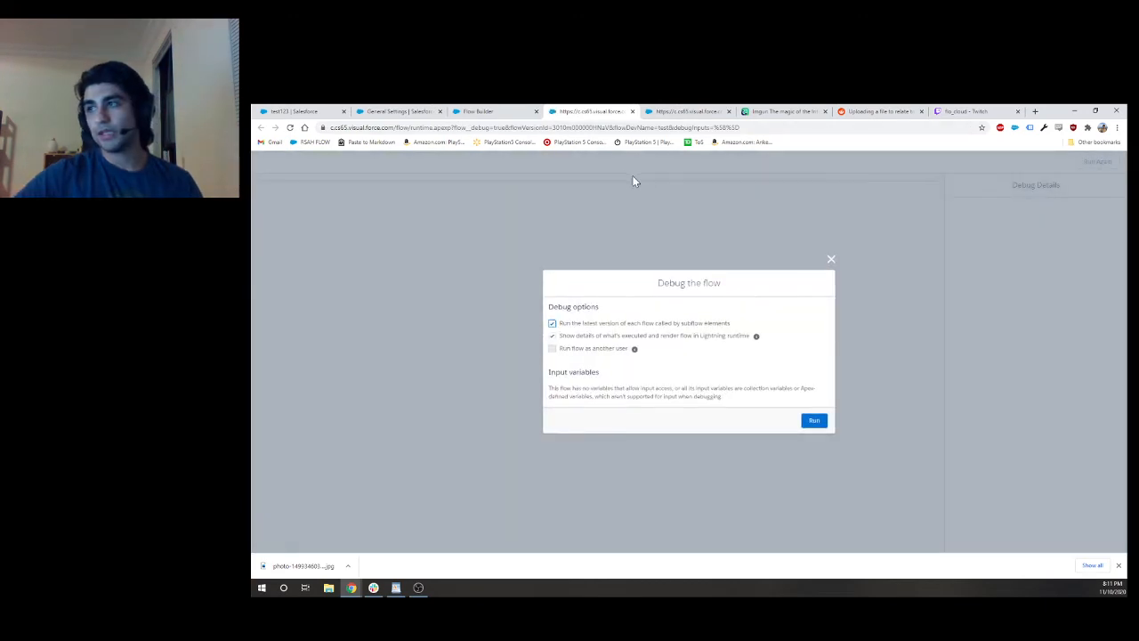
click(813, 420)
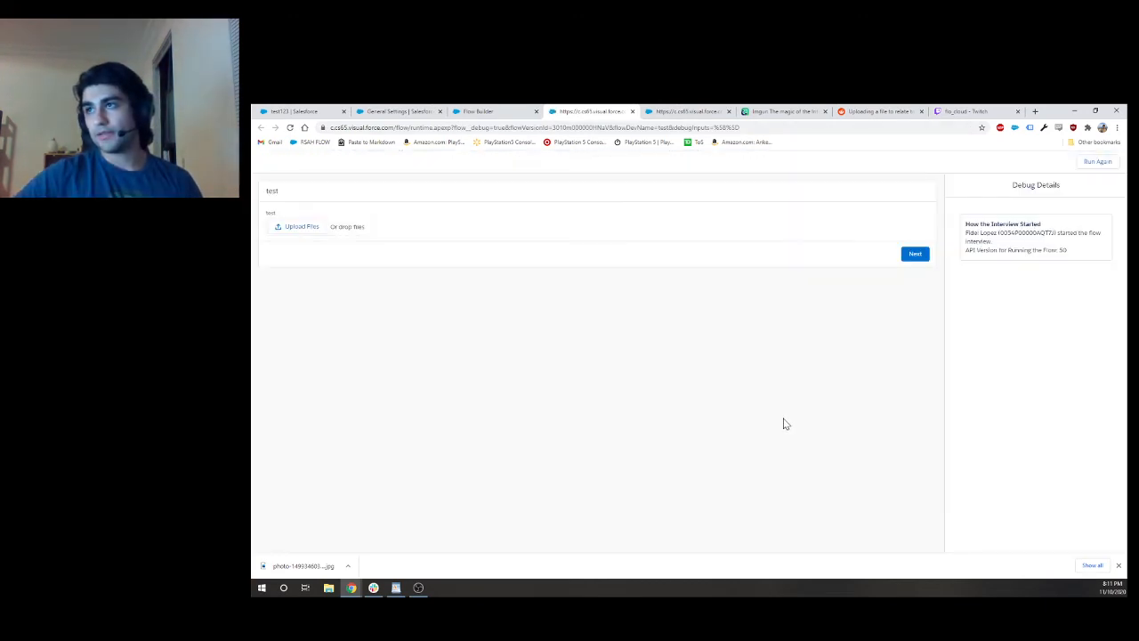
Step: Upload both FloResume2020 new and FloResume2020 from the Documents folder to the flow's upload screen
click(327, 227)
click(373, 177)
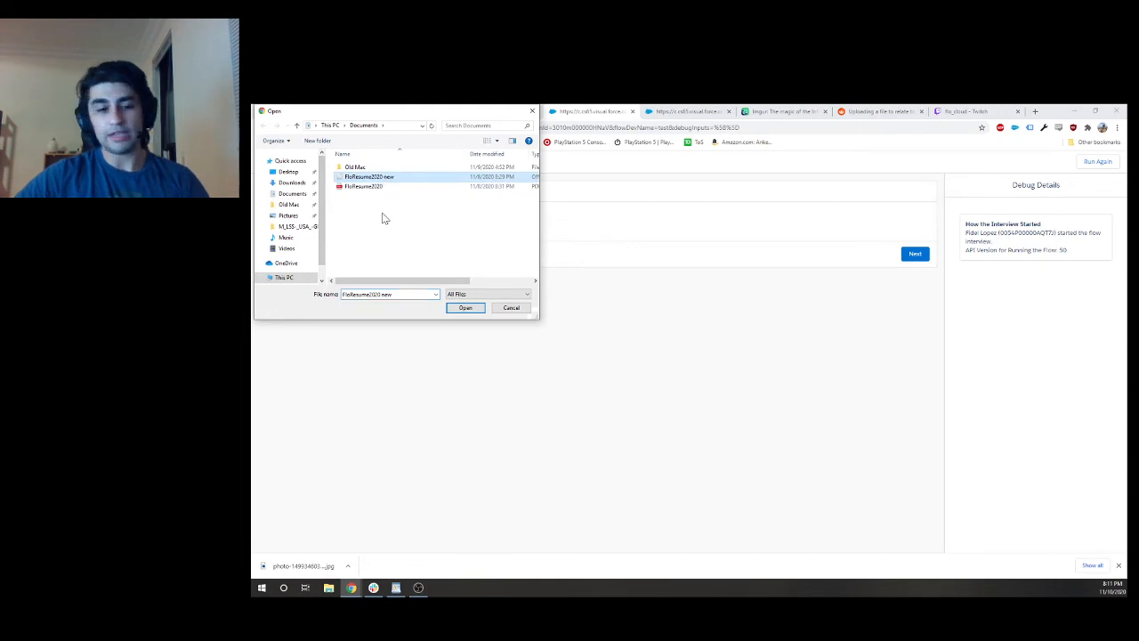
shift+click(365, 187)
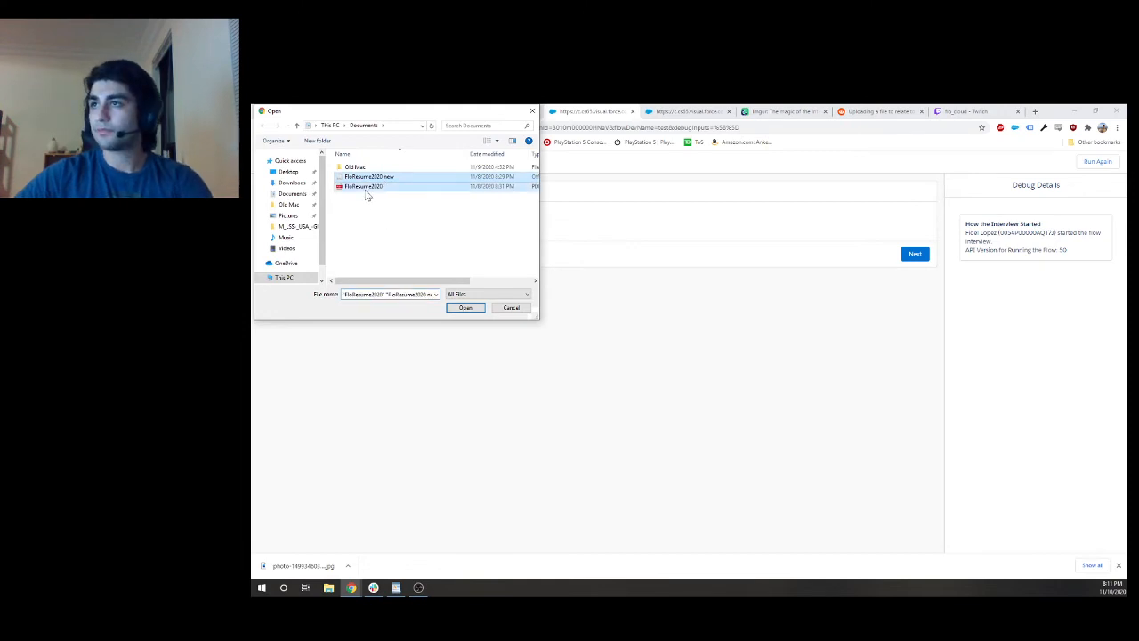
click(467, 309)
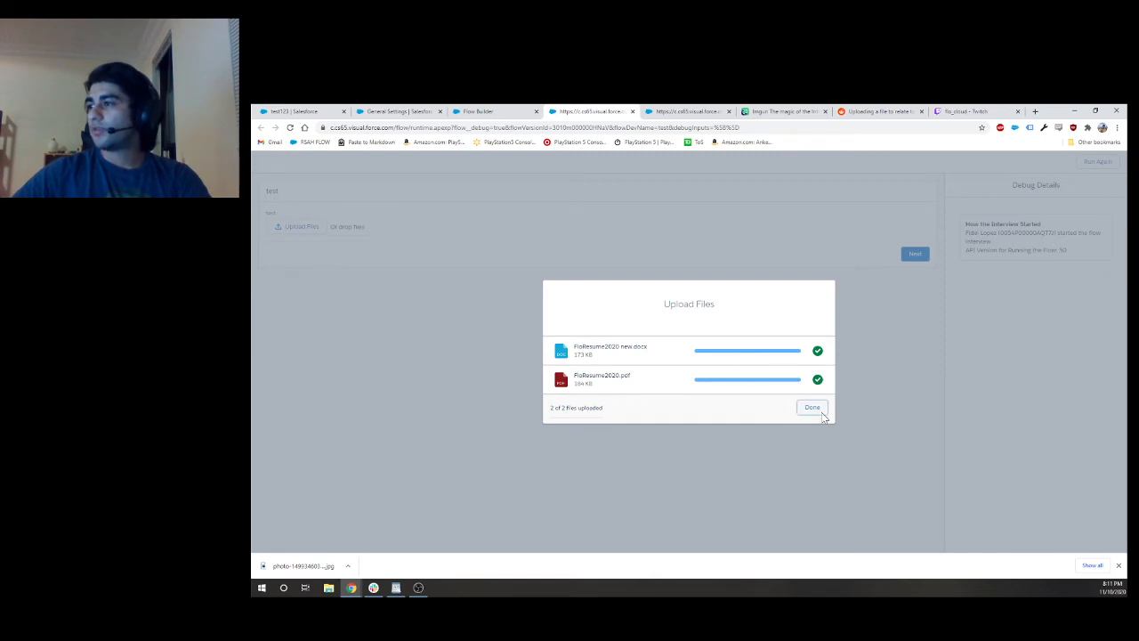
click(813, 408)
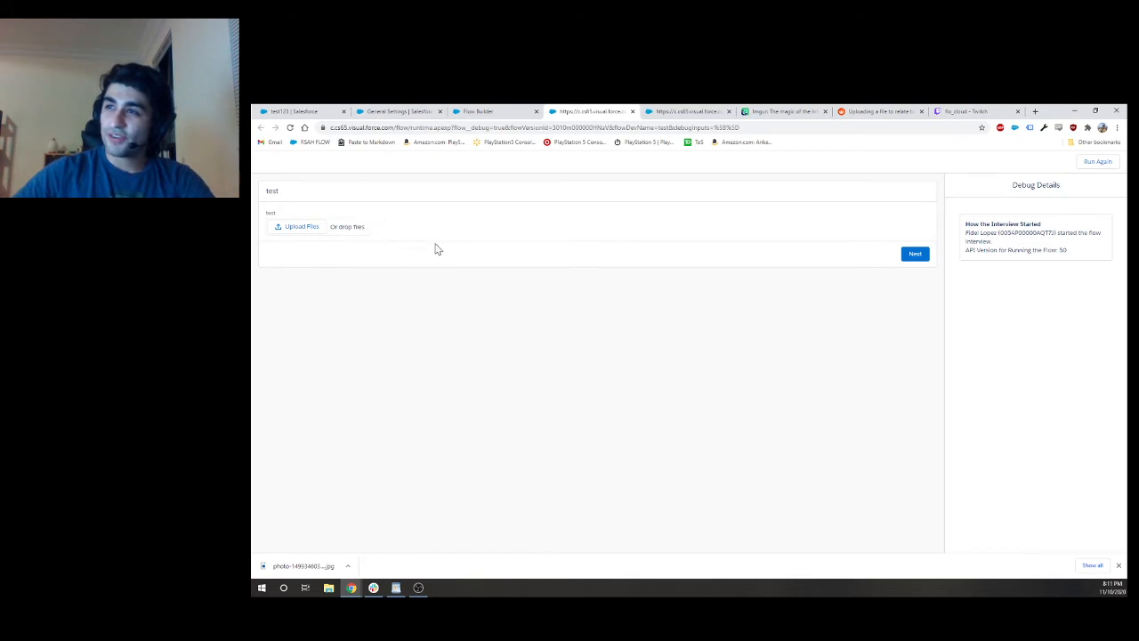
Step: Advance the flow to its second screen and examine the listed IDs of the uploaded documents
click(913, 257)
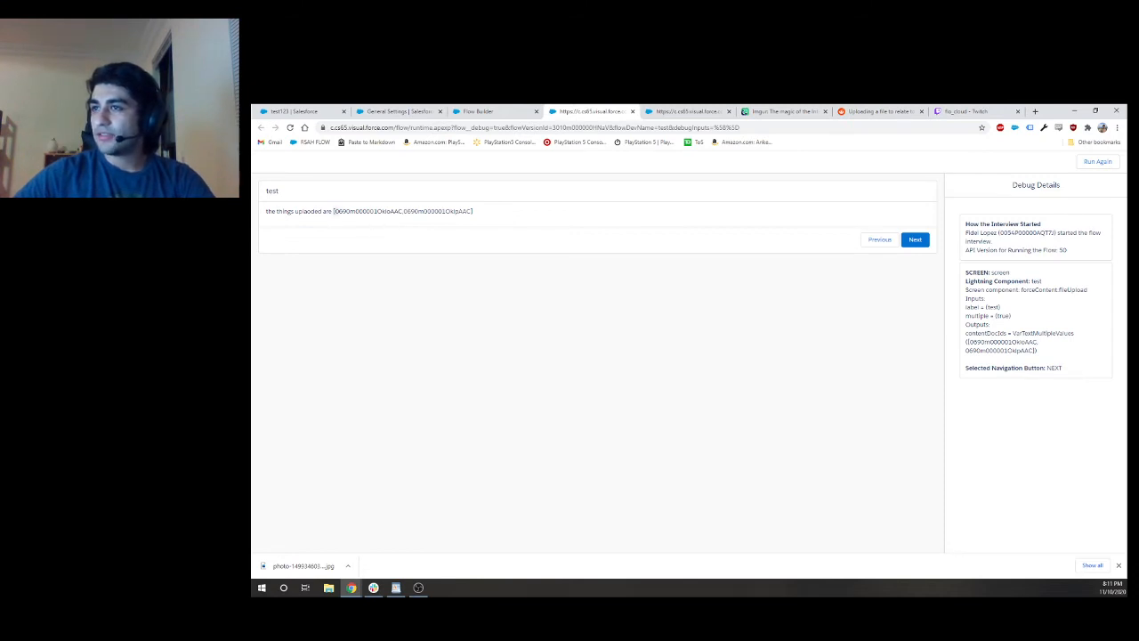
drag(334, 211, 451, 210)
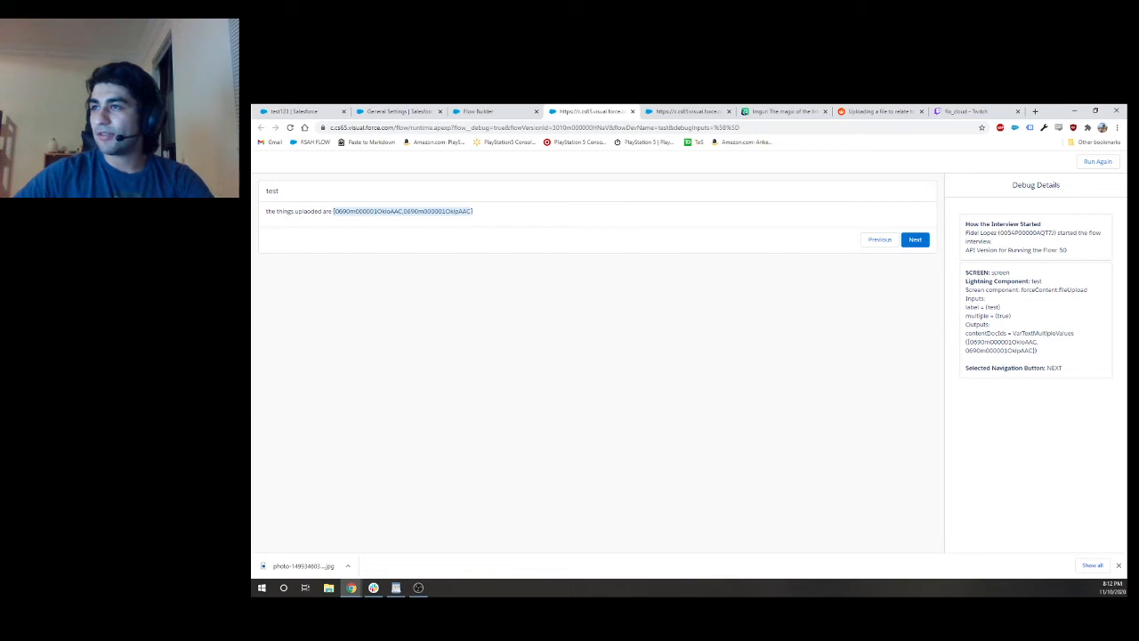
drag(334, 211, 404, 211)
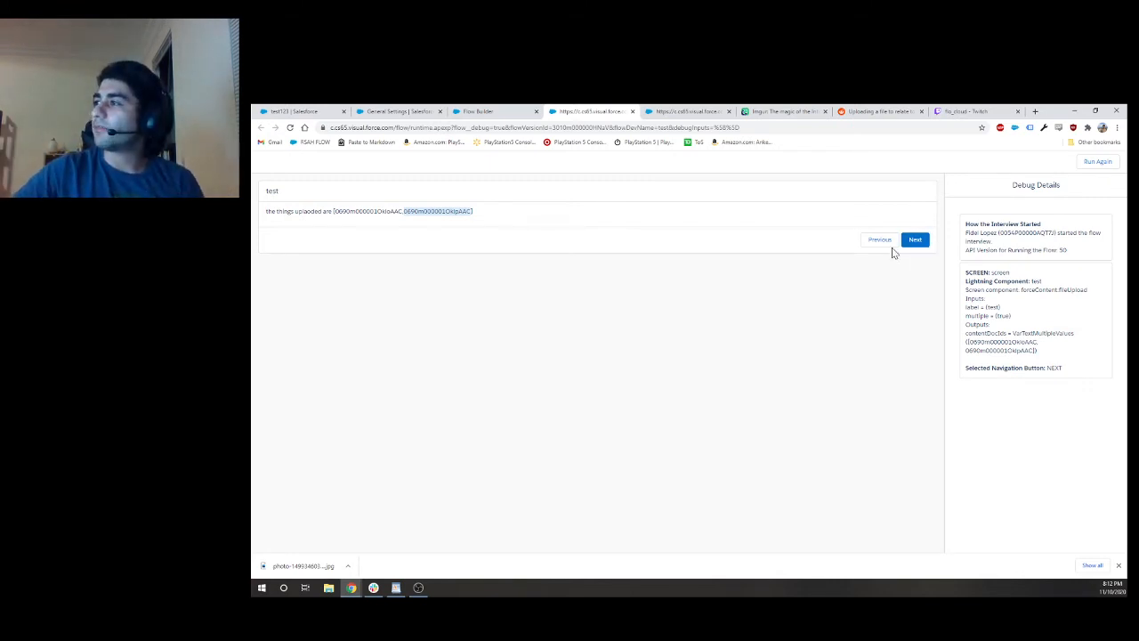
Step: Advance past the uploaded IDs screen to finish the flow run and skim through its debug details
click(918, 249)
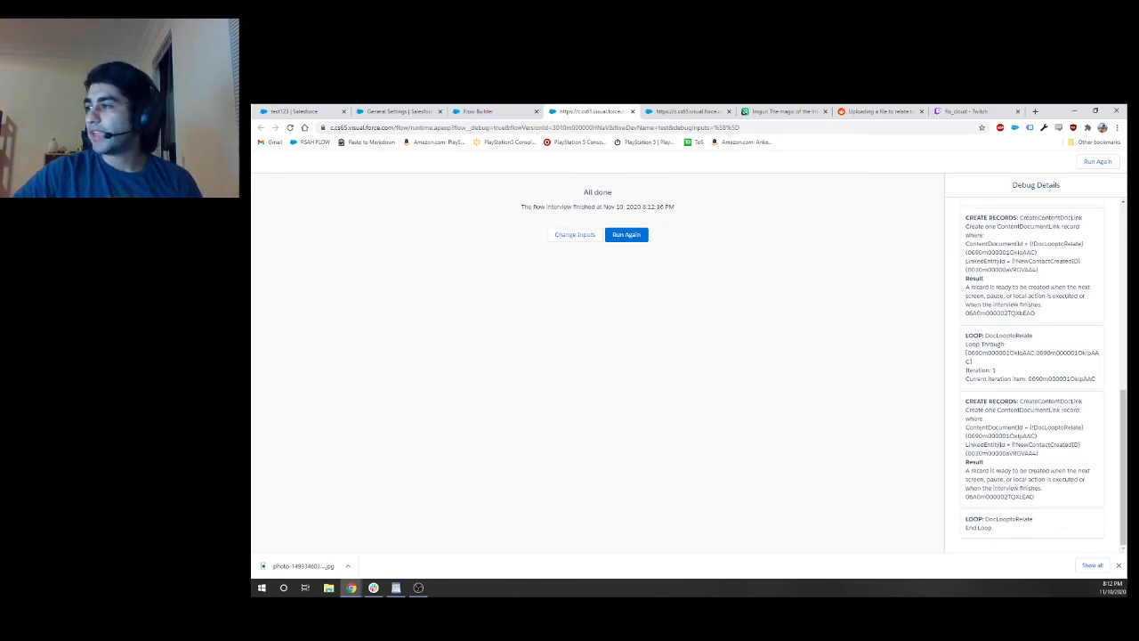
scroll(1055, 348, up, 5)
scroll(1050, 359, down, 5)
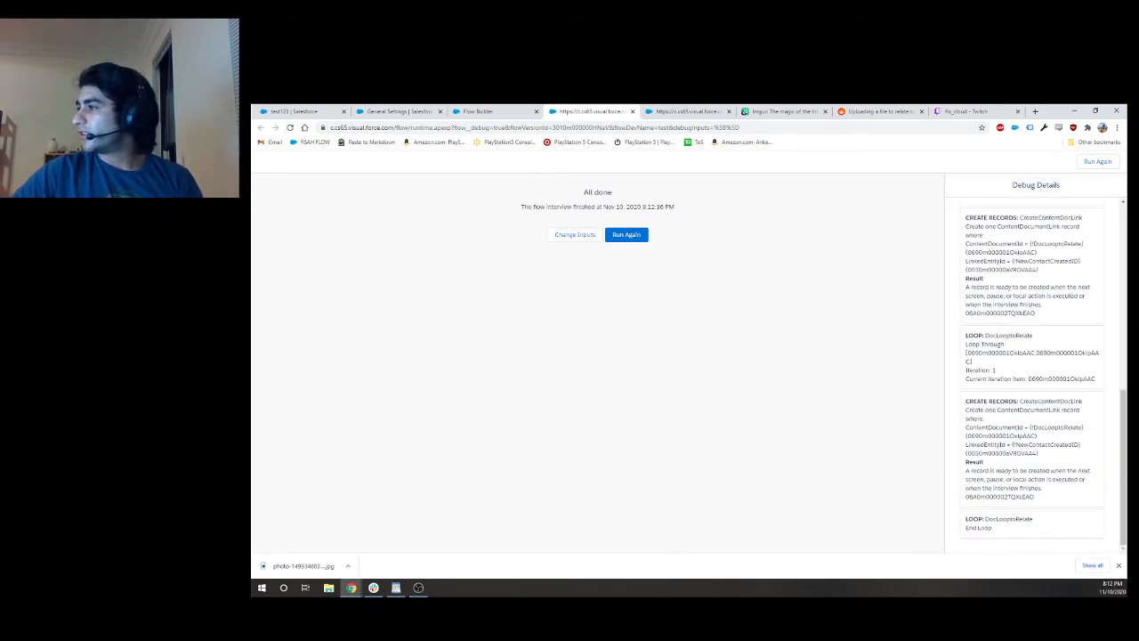
Step: Copy the new contact's record ID from the Create_Contact entry in the debug details
scroll(1041, 369, up, 3)
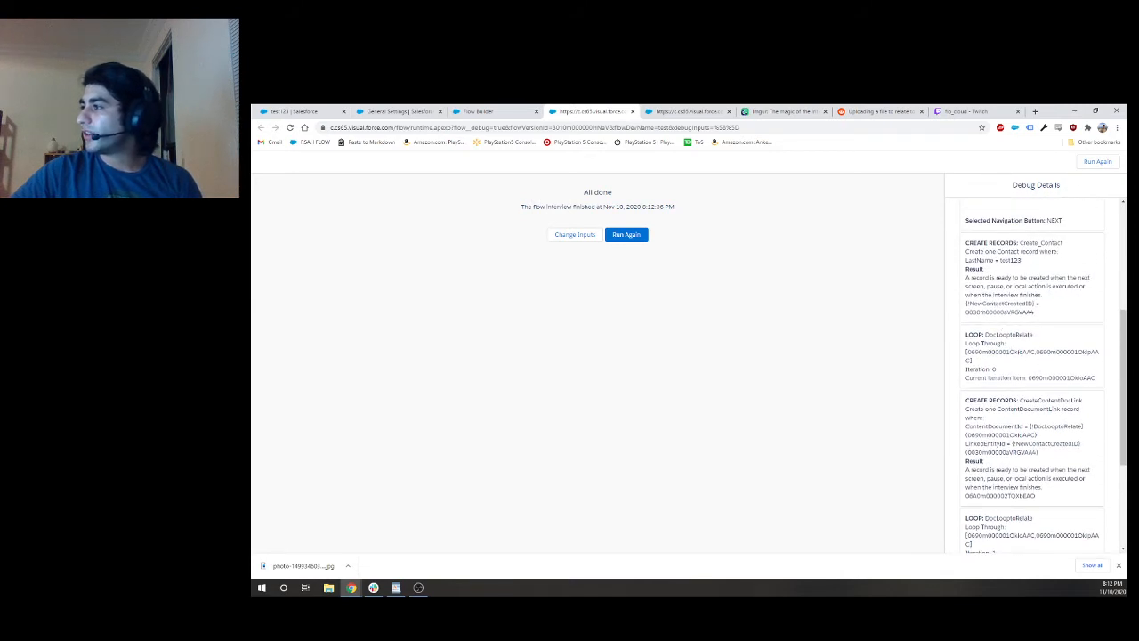
drag(1037, 313, 967, 303)
double_click(999, 312)
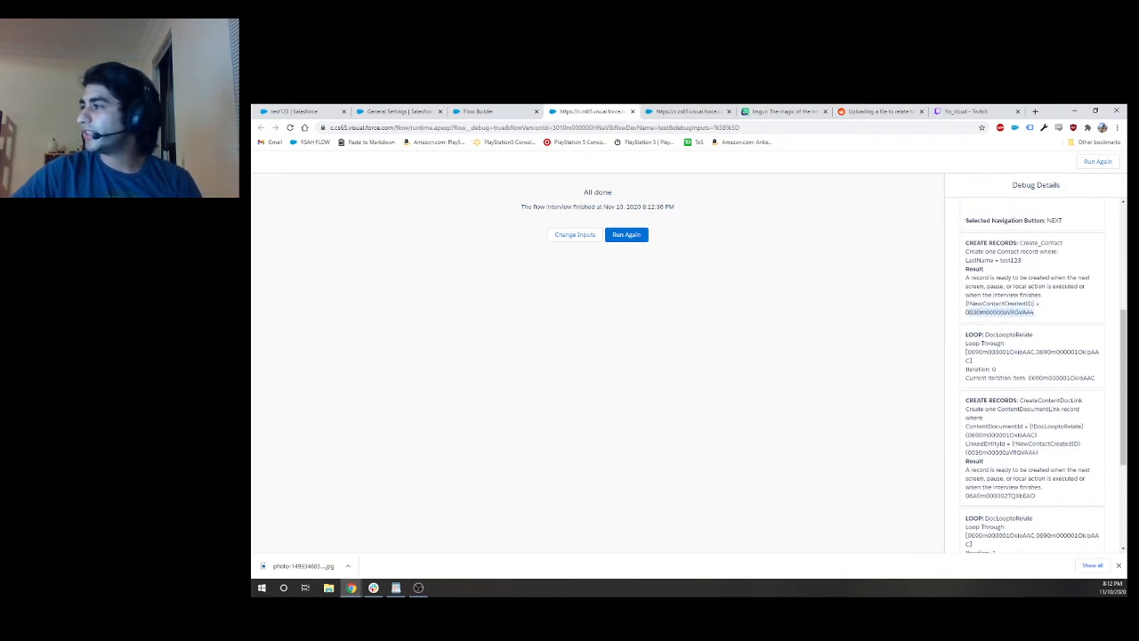
right_click(1000, 313)
click(1008, 325)
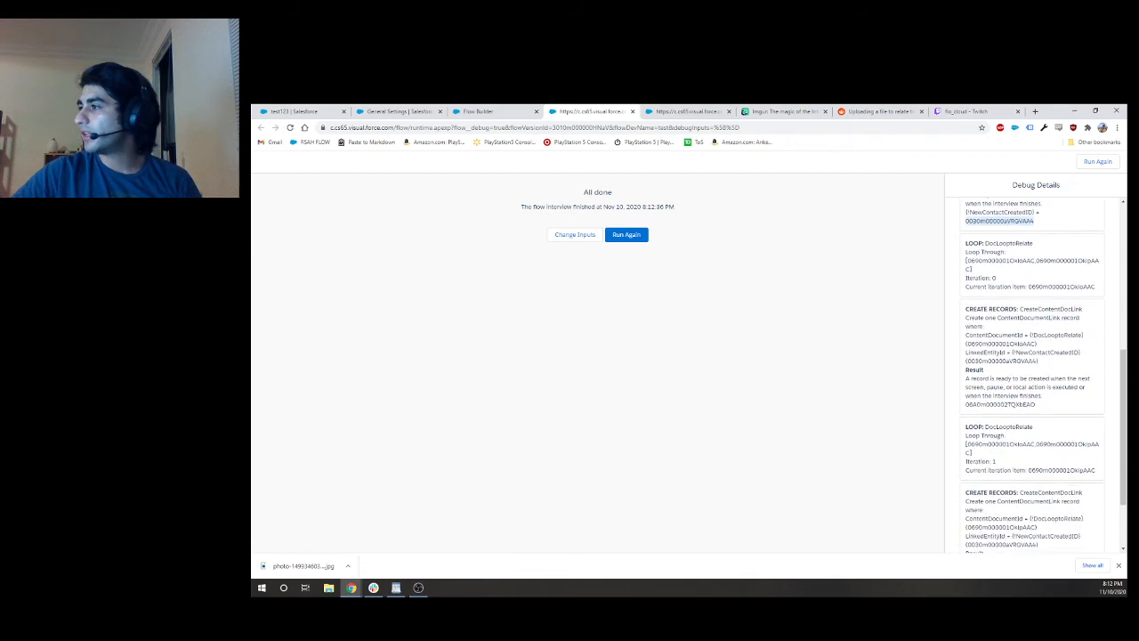
Step: Examine the CreateContentDocLink entries for both loop iterations in the debug details
scroll(997, 276, down, 3)
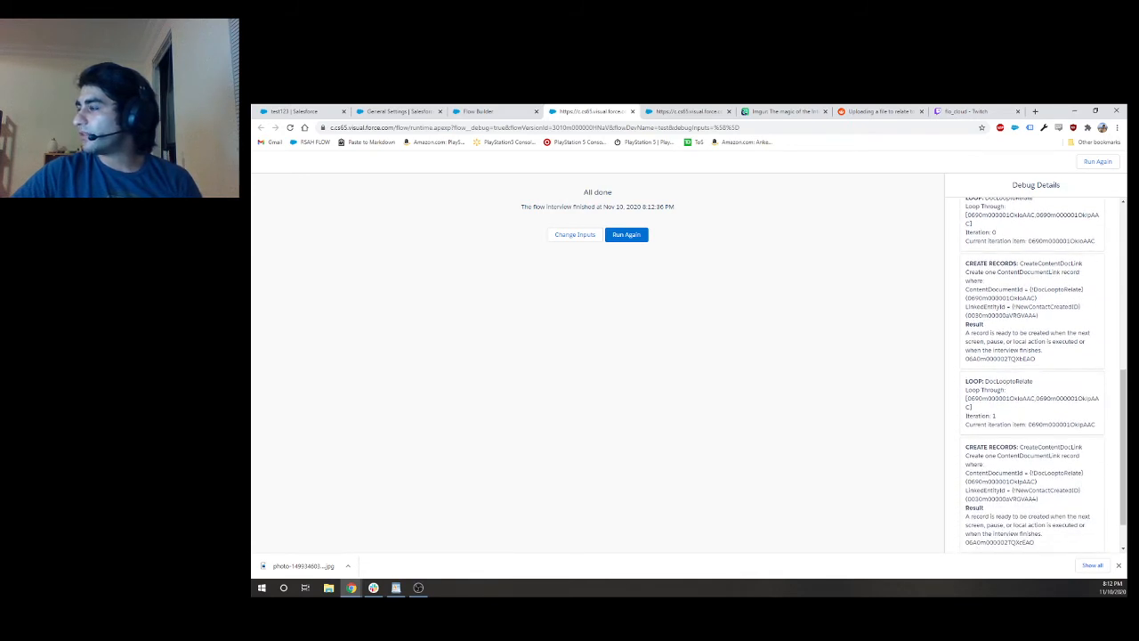
drag(970, 264, 1005, 264)
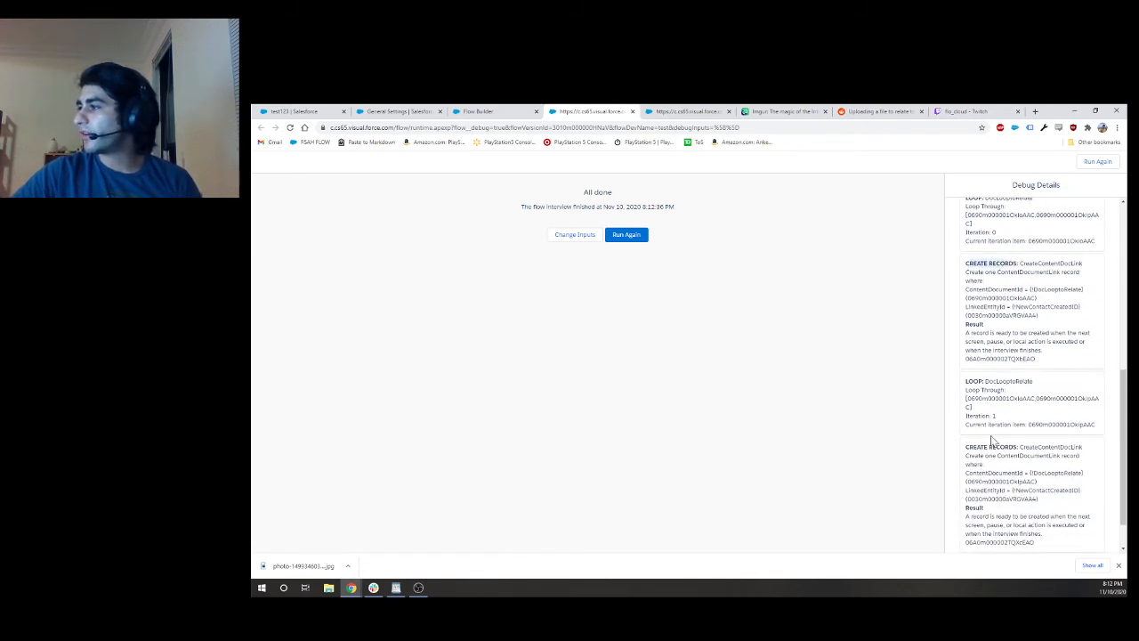
drag(981, 447, 1029, 447)
scroll(1029, 447, down, 1)
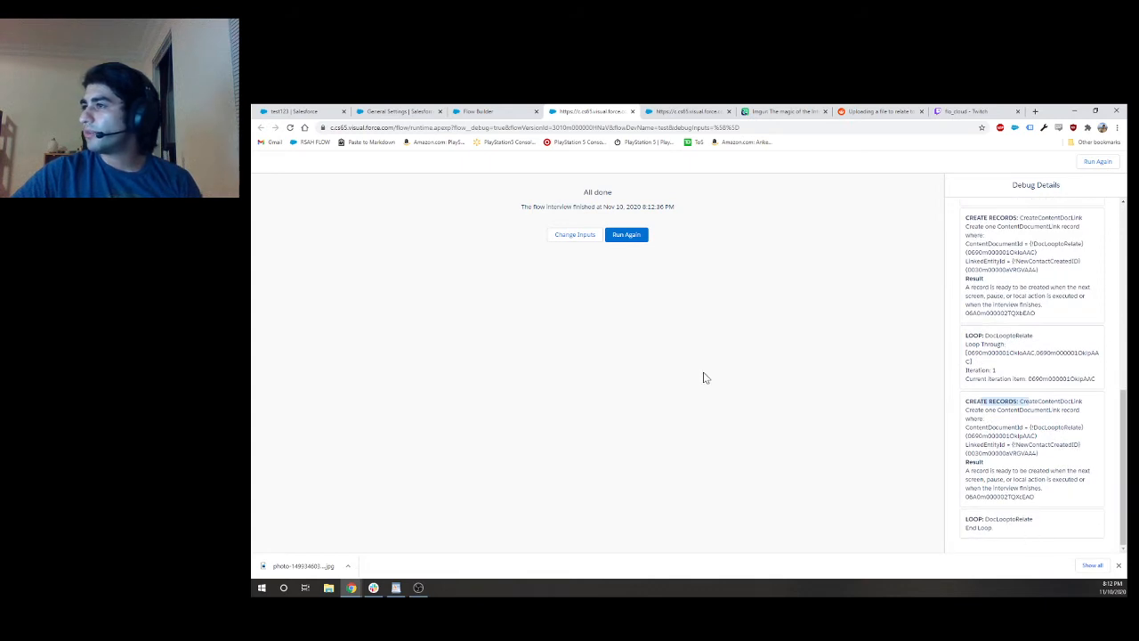
Step: Open the new contact's record by replacing the ID in the contact page URL with the copied one, and check its Notes & Attachments
click(307, 112)
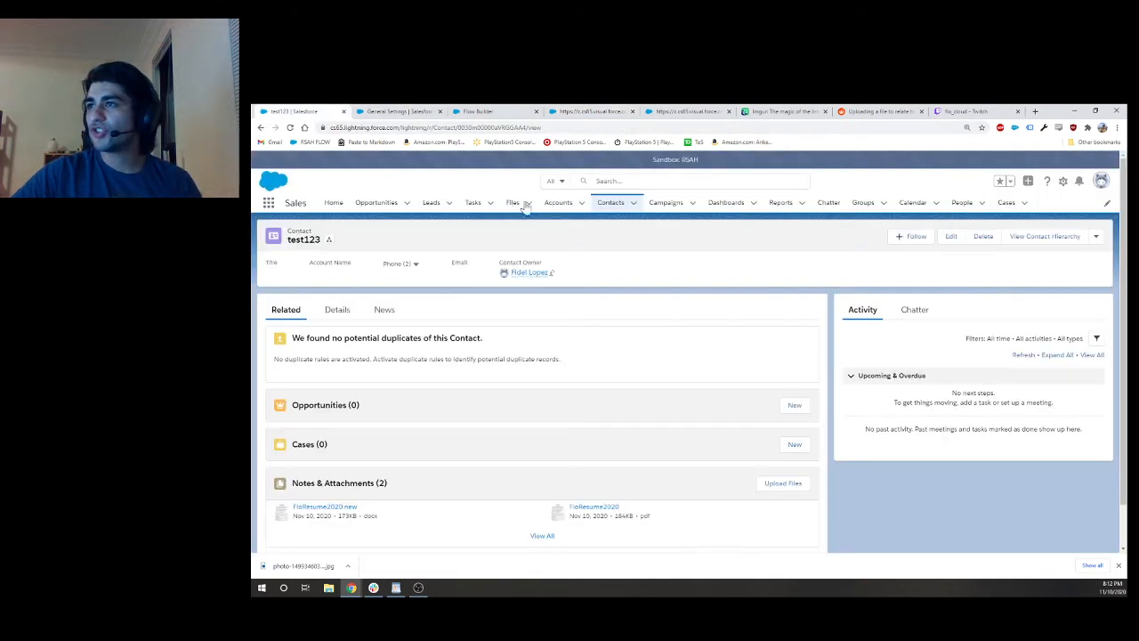
double_click(507, 127)
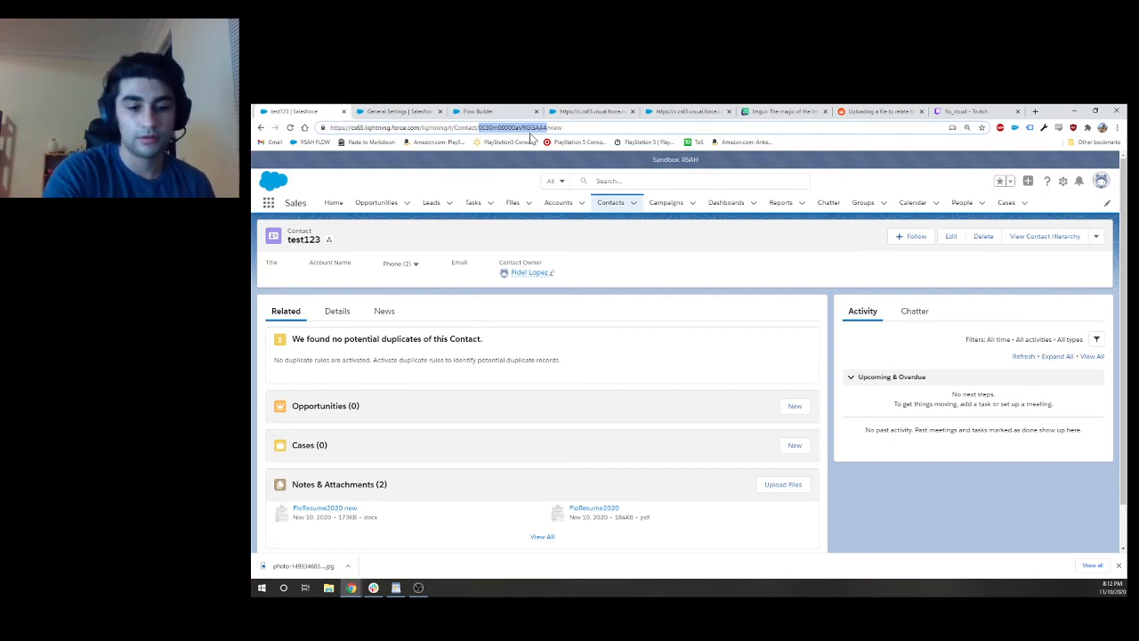
key(ctrl+v)
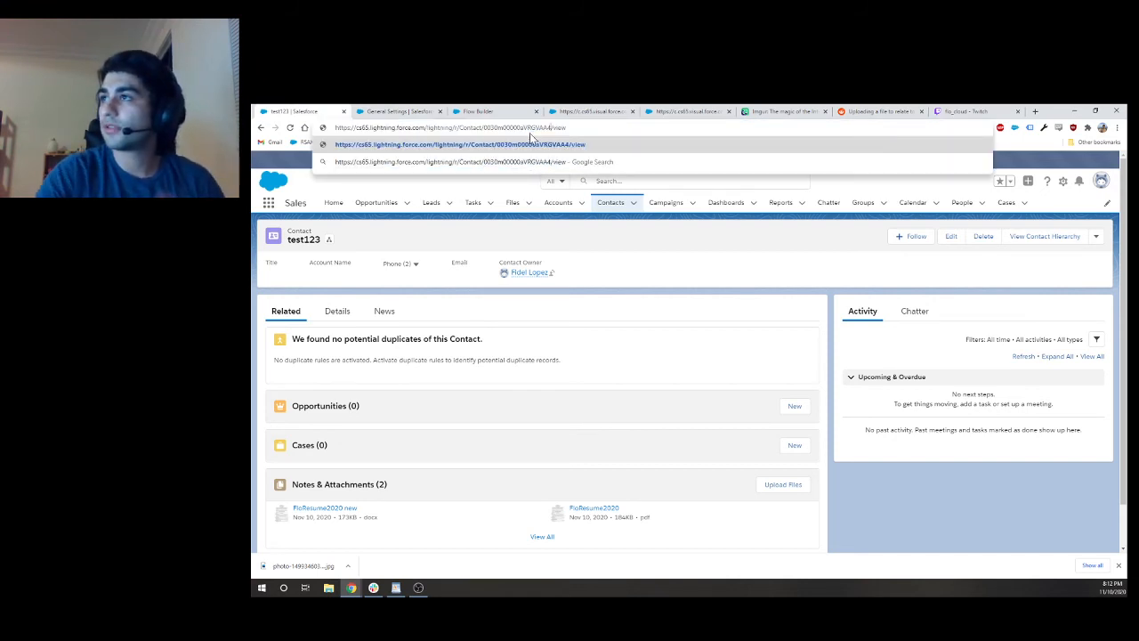
key(Return)
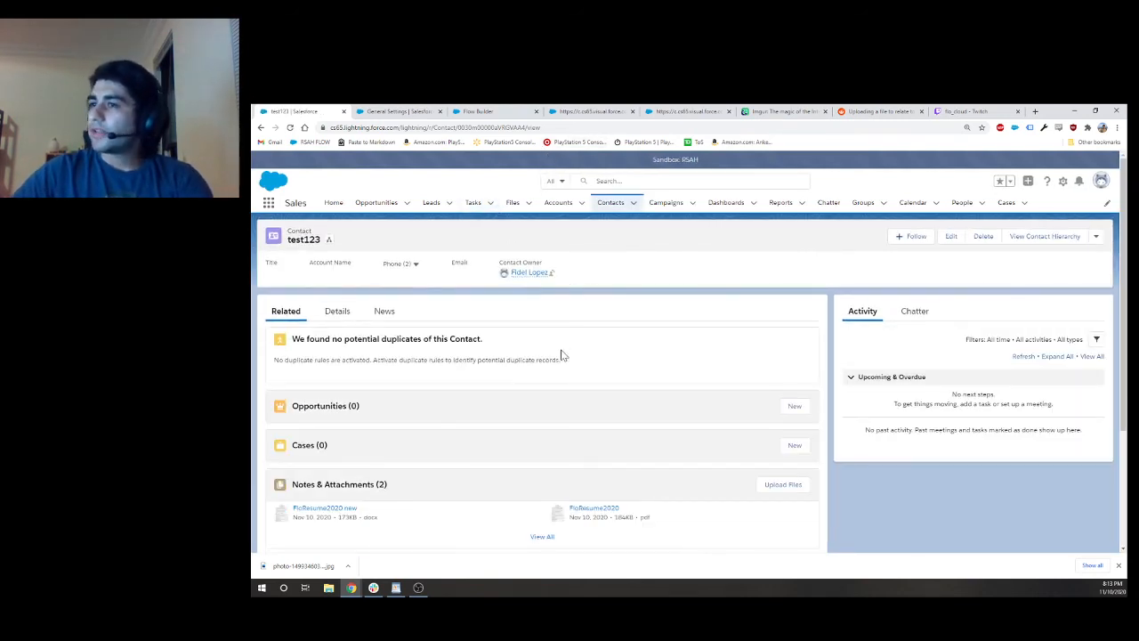
scroll(534, 365, down, 1)
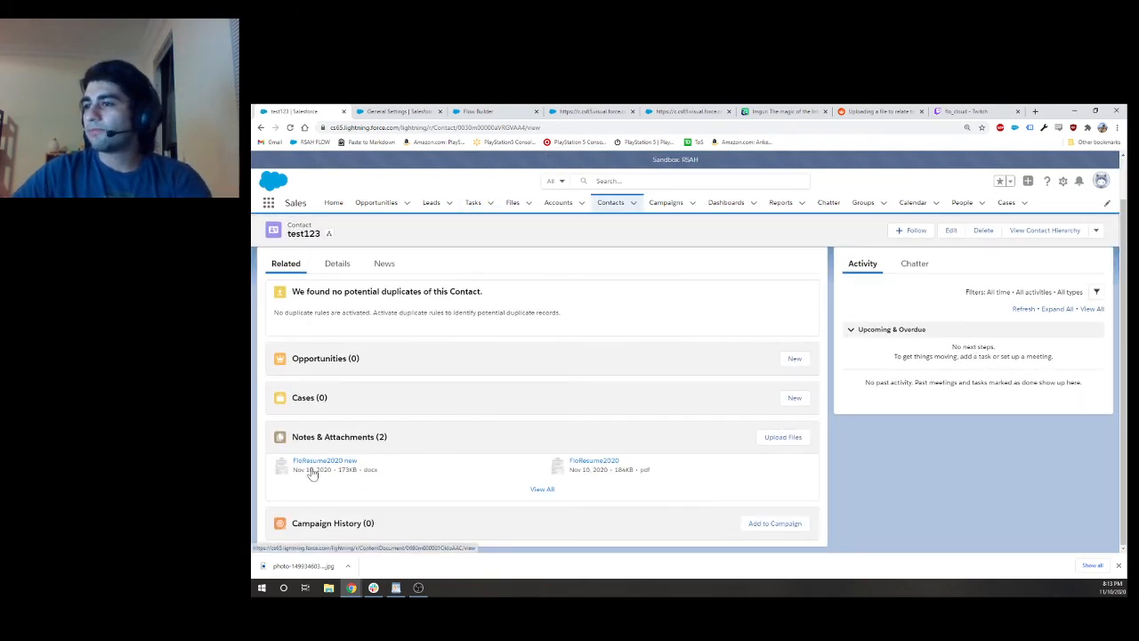
scroll(454, 417, up, 1)
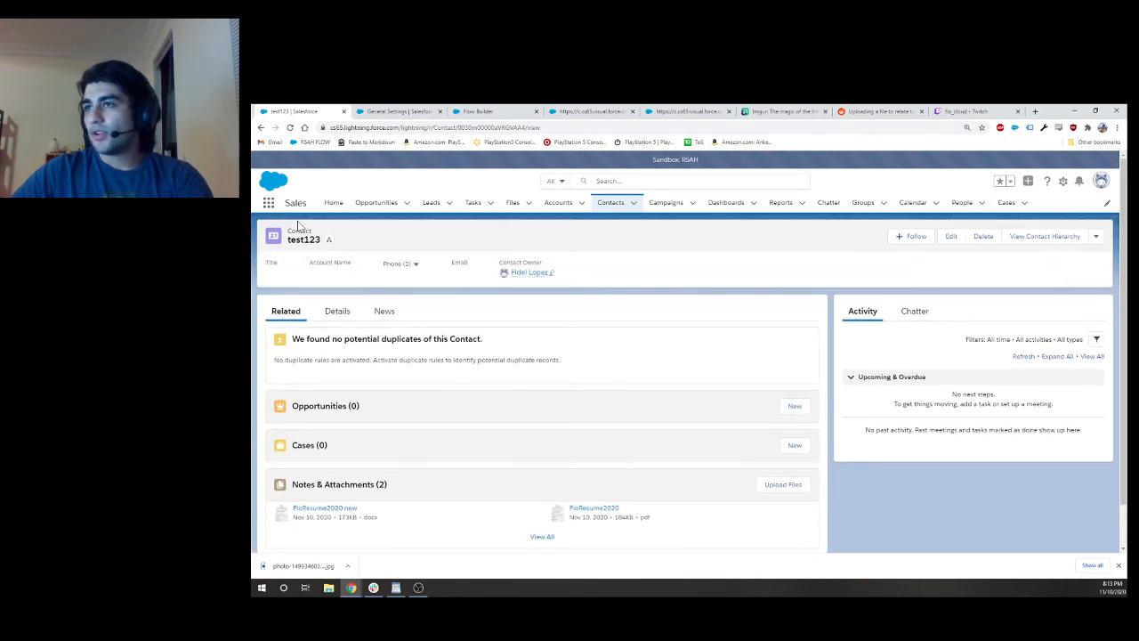
Step: View the full Notes & Attachments list of the contact test123, check the files' last modified times, and return to the record
scroll(361, 474, down, 1)
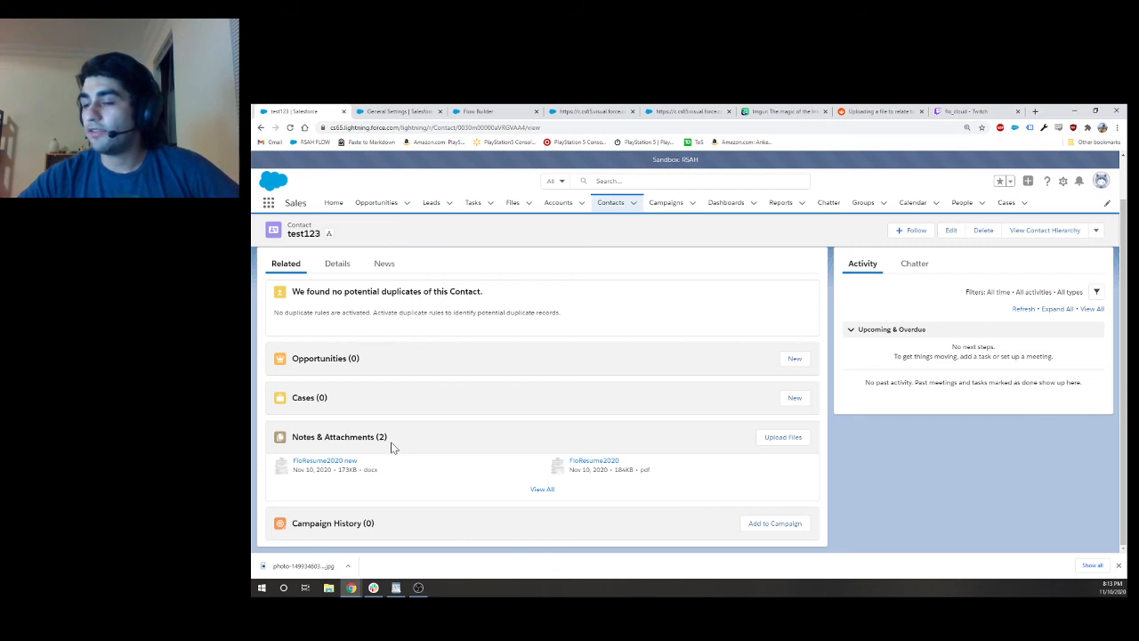
click(542, 488)
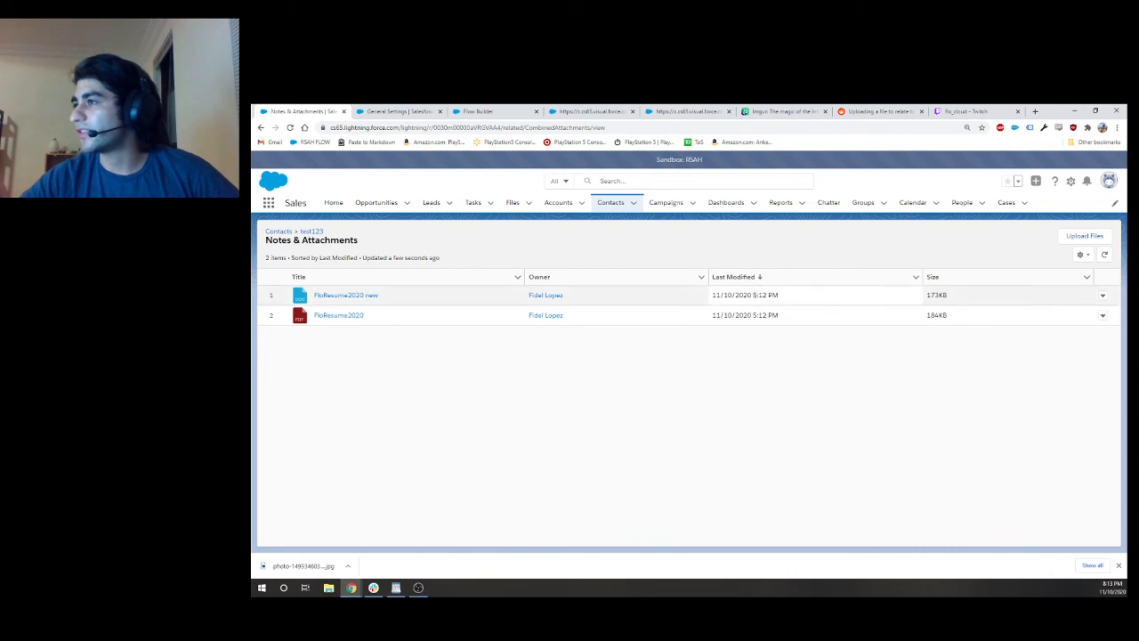
click(755, 294)
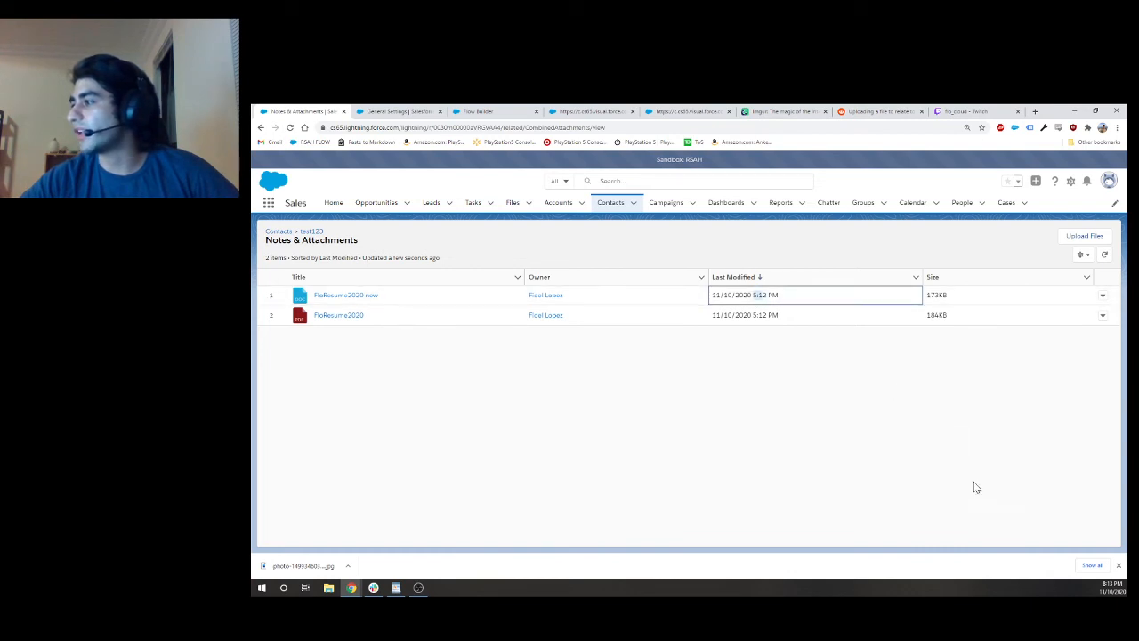
click(870, 430)
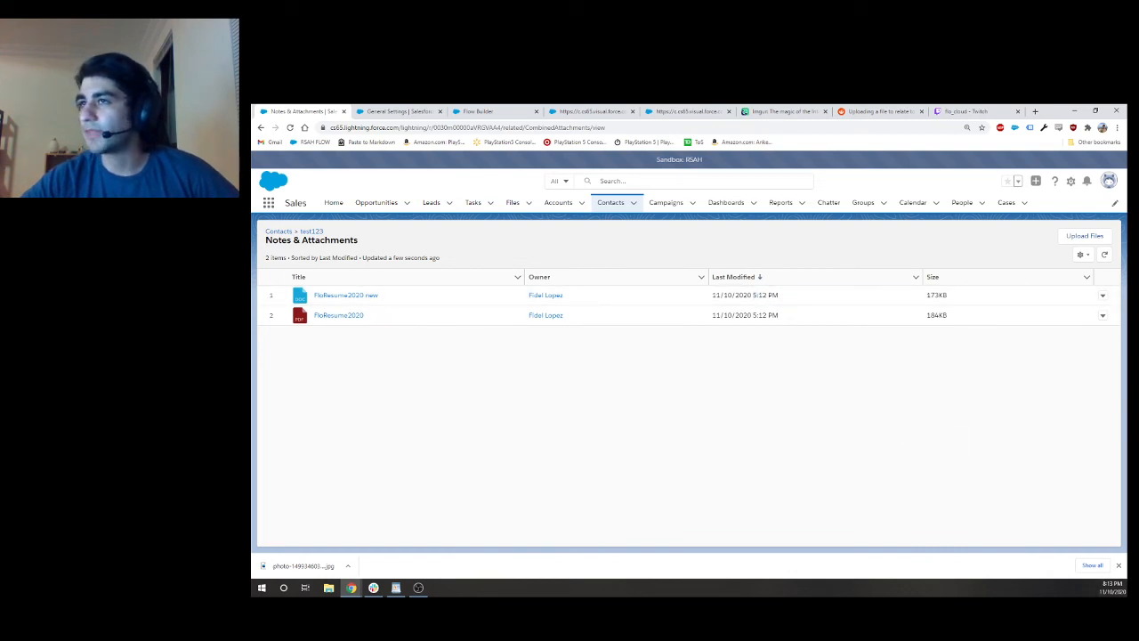
click(262, 129)
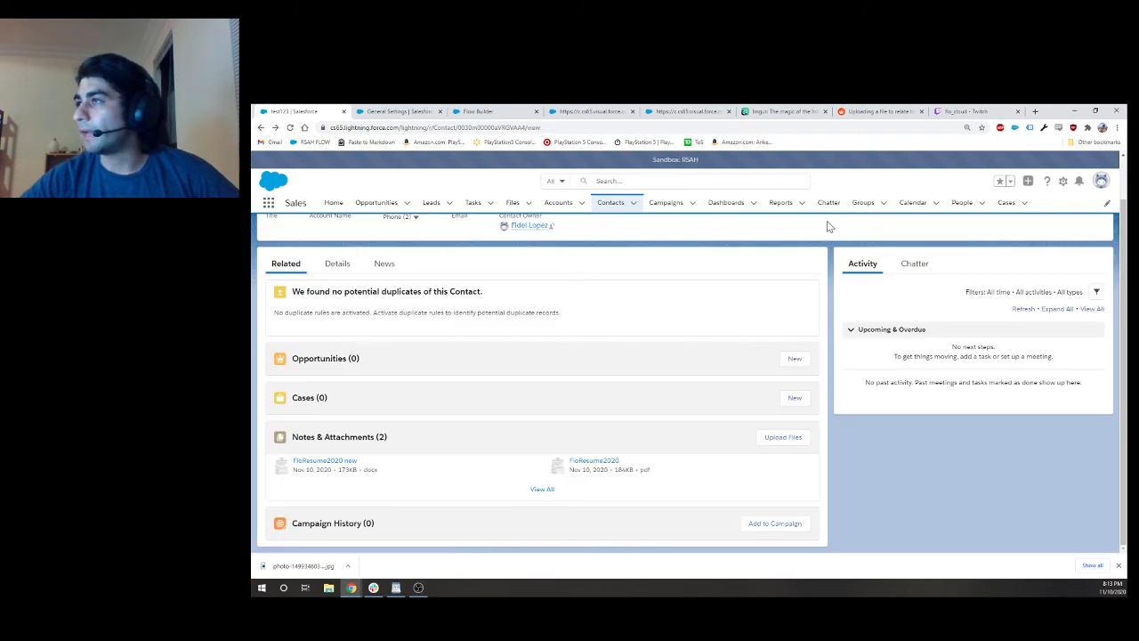
Step: Return to the test flow in Flow Builder, dismiss the issues notice, and select the DocLooptoRelate loop
click(687, 111)
click(504, 108)
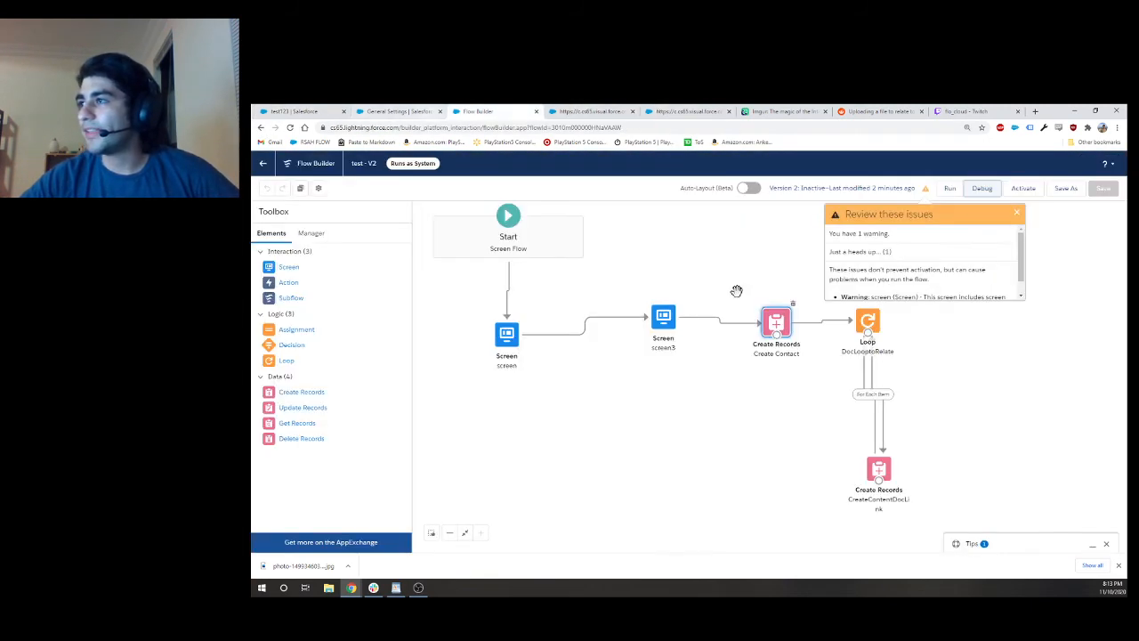
click(1016, 214)
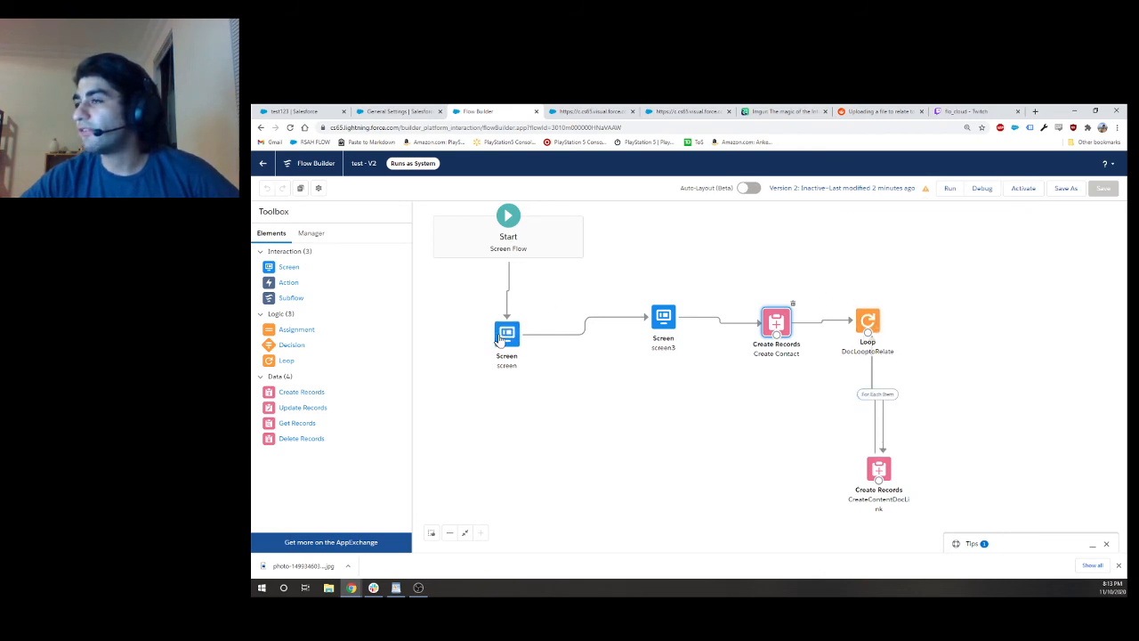
click(877, 313)
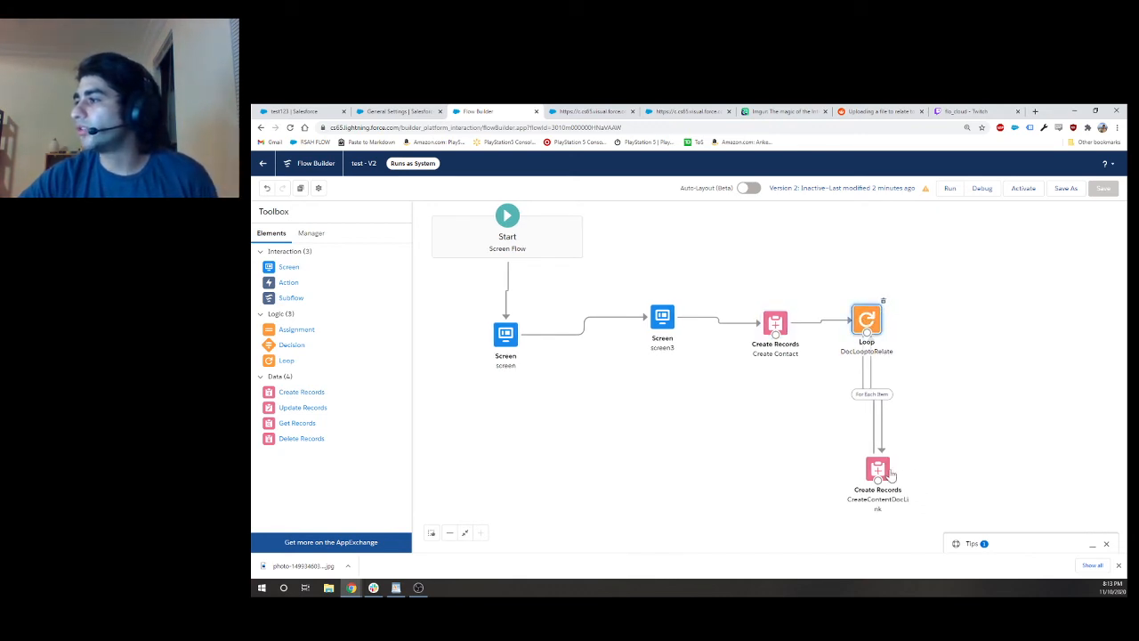
Step: Examine the Content Document IDs variable of the File Upload component in the first screen, leaving the screen's settings as they are
double_click(507, 336)
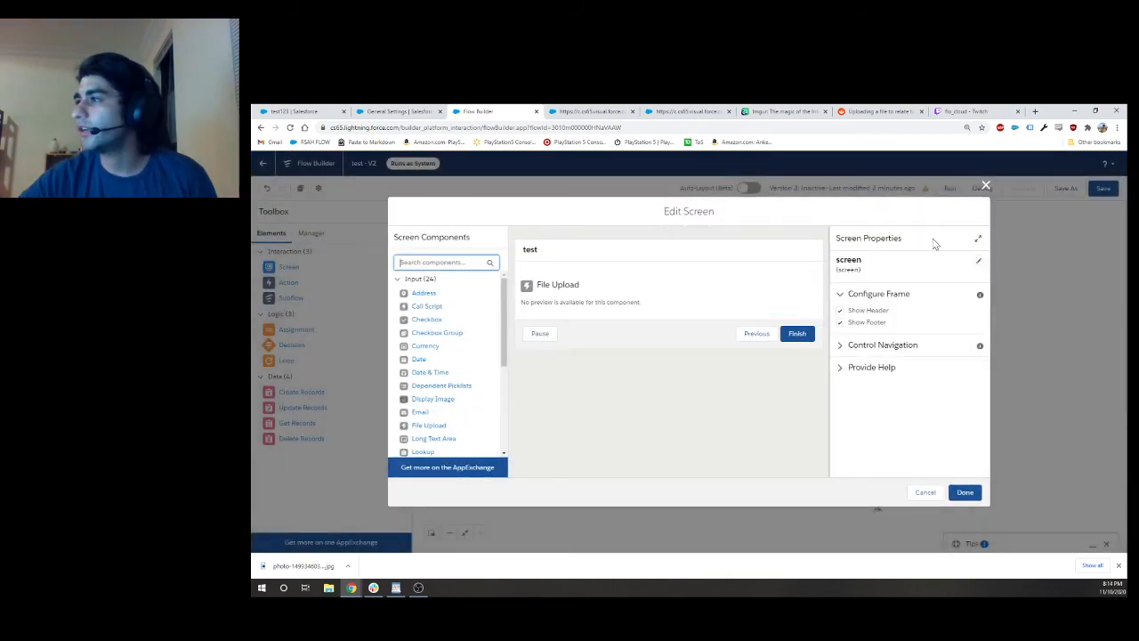
click(673, 306)
scroll(934, 418, down, 10)
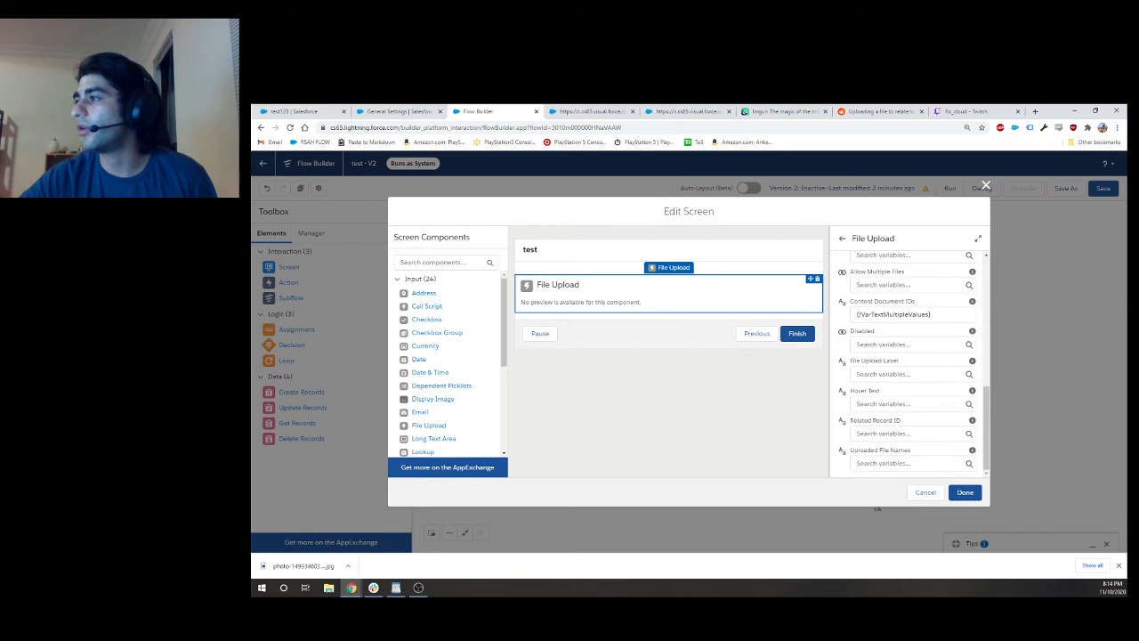
click(893, 314)
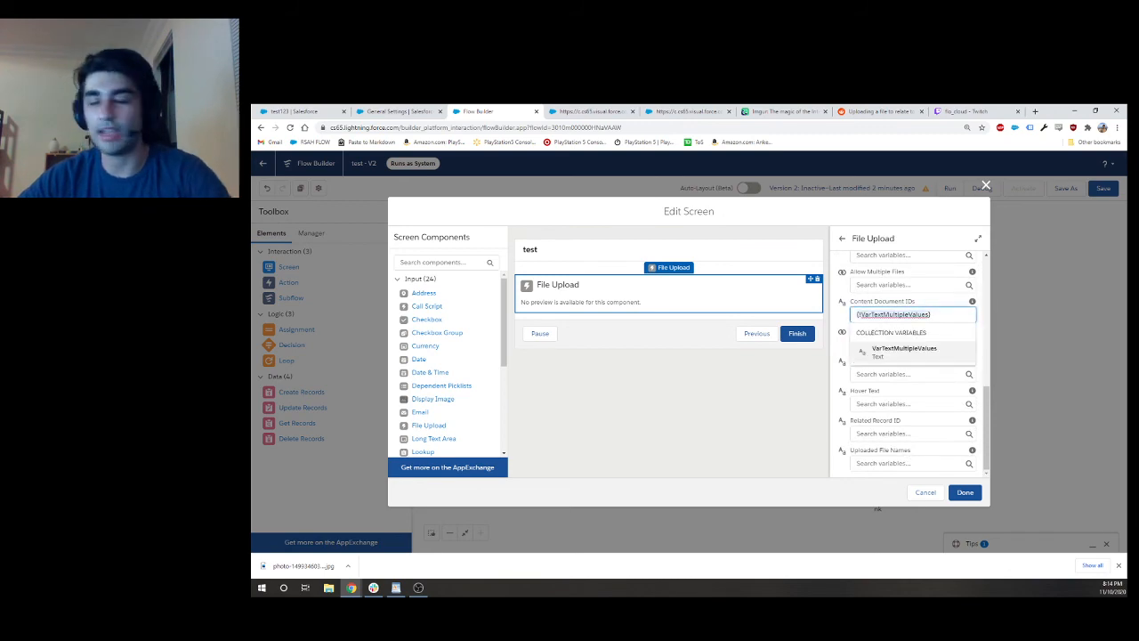
click(926, 492)
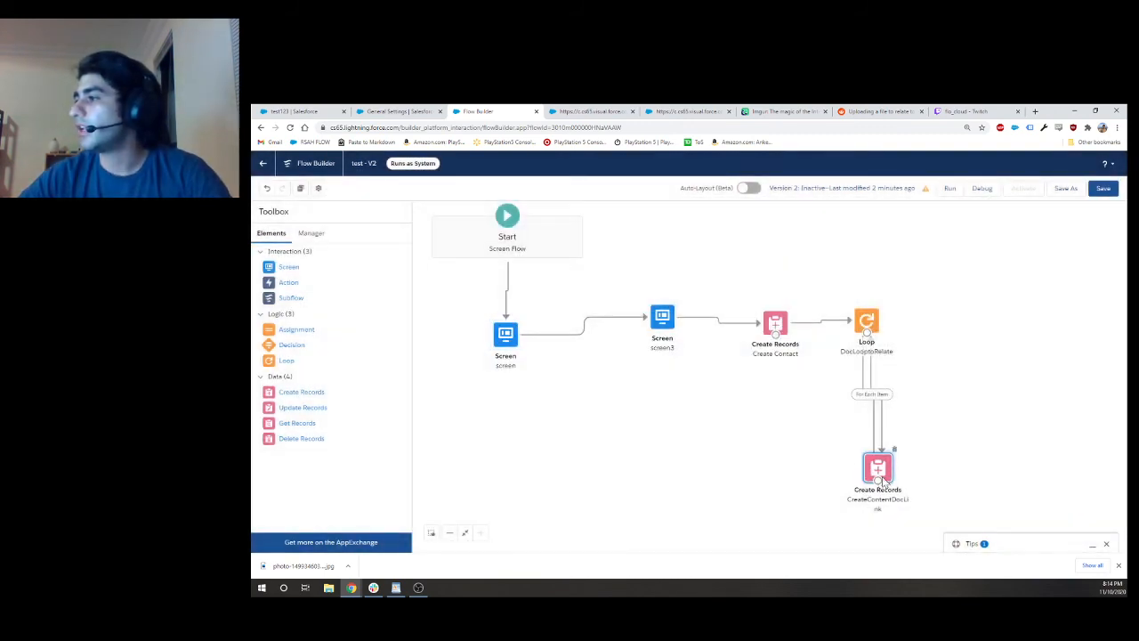
Step: Try to map ContentDocumentId directly to VarTextMultipleValues in the CreateContentDocLink element, and discard the edit
double_click(875, 465)
click(828, 429)
click(738, 360)
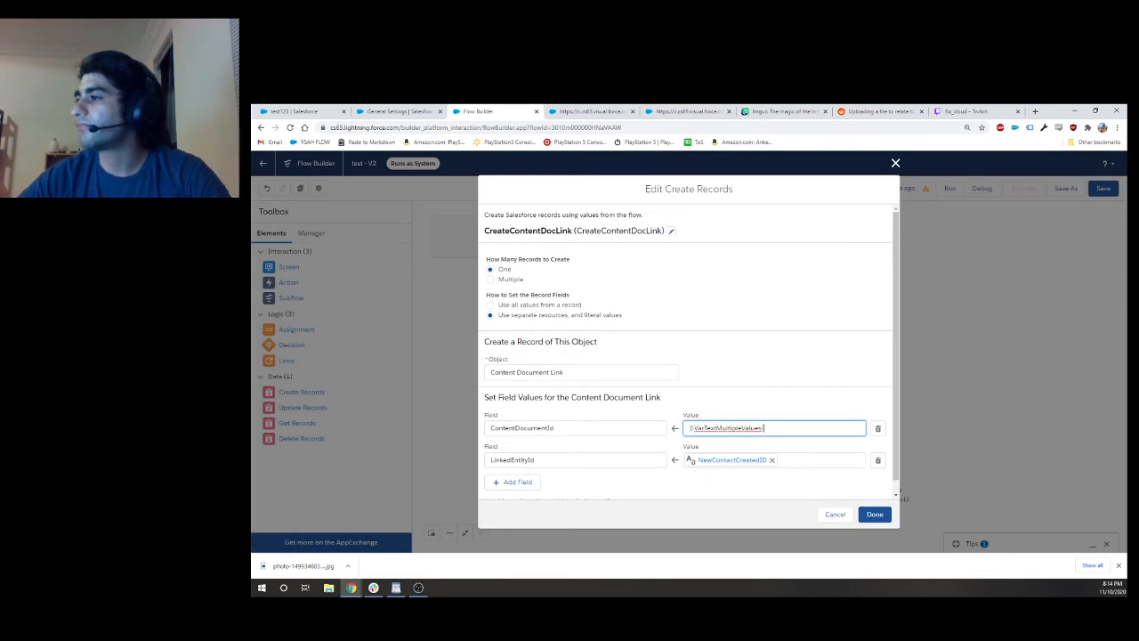
click(866, 516)
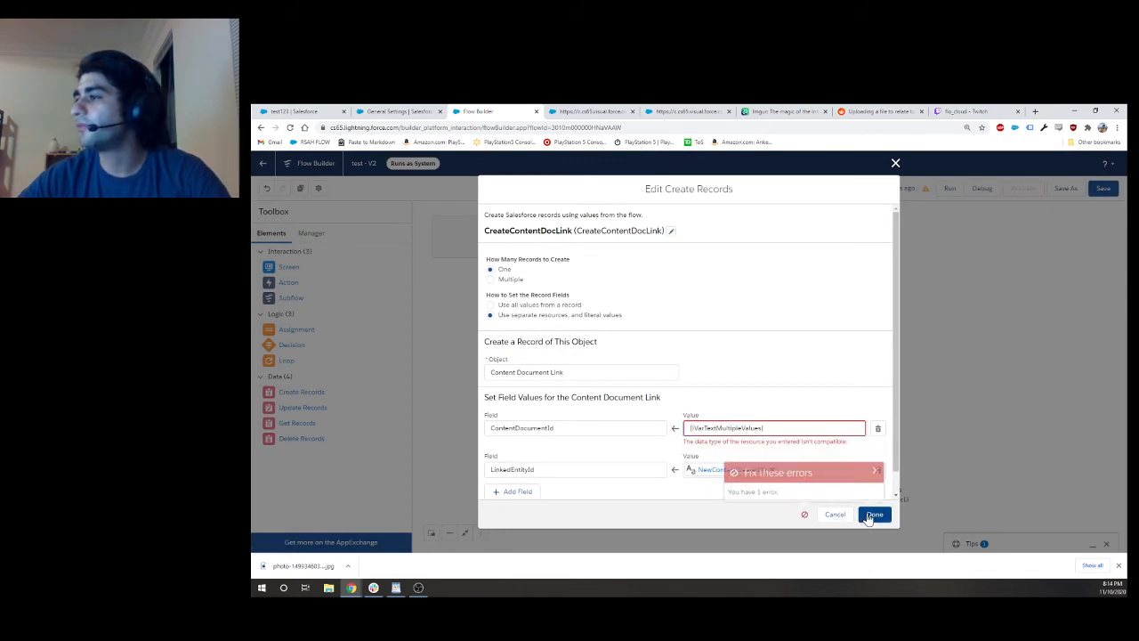
click(876, 468)
click(836, 428)
key(ctrl+a)
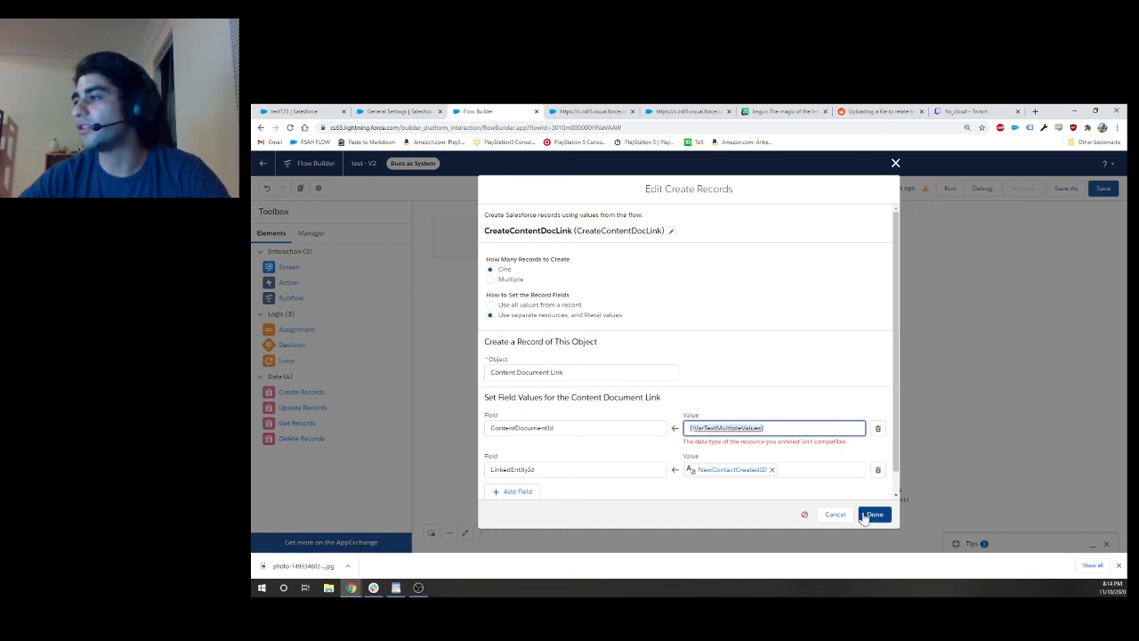
click(835, 514)
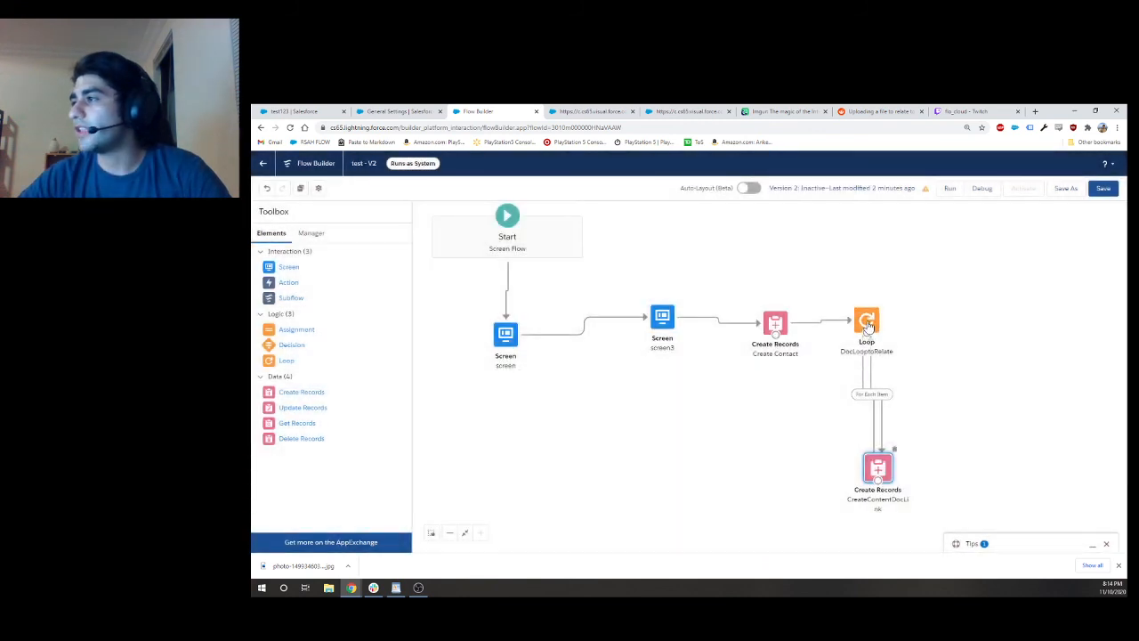
Step: Try to connect Create Contact directly to CreateContentDocLink, bypassing the loop, and delete the fault connector drawn
drag(775, 334, 879, 477)
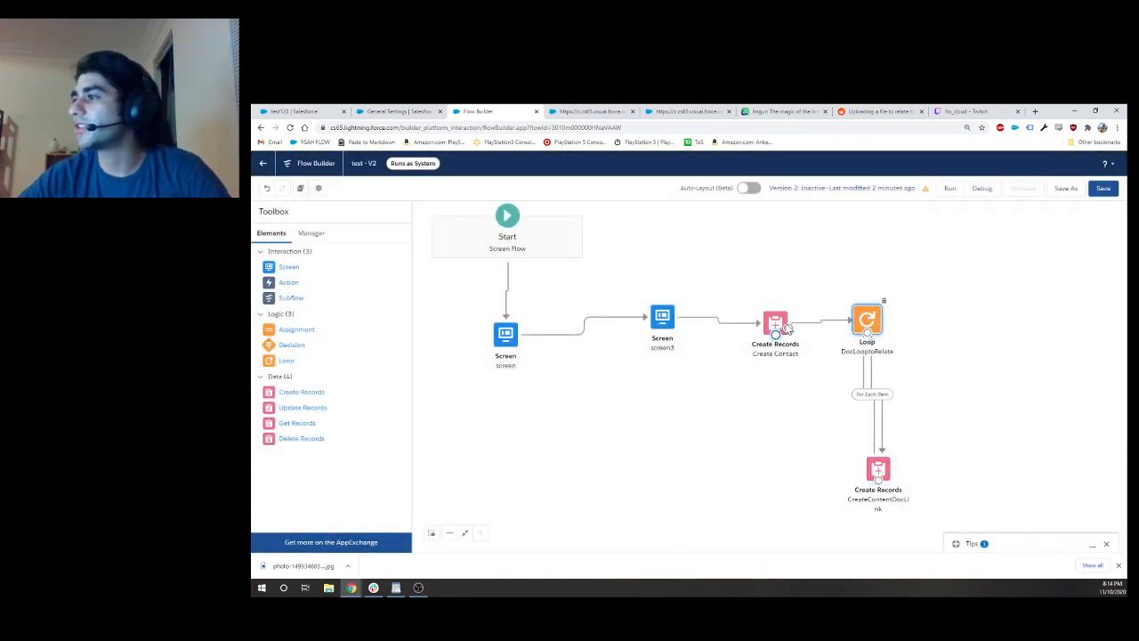
drag(775, 335, 878, 468)
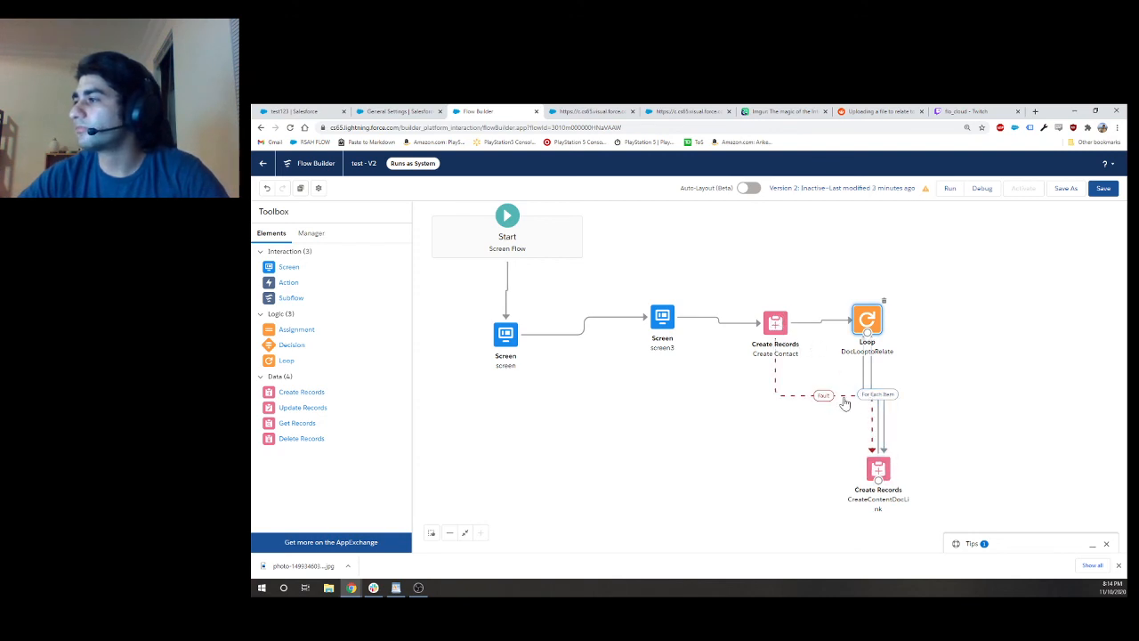
click(842, 397)
key(Delete)
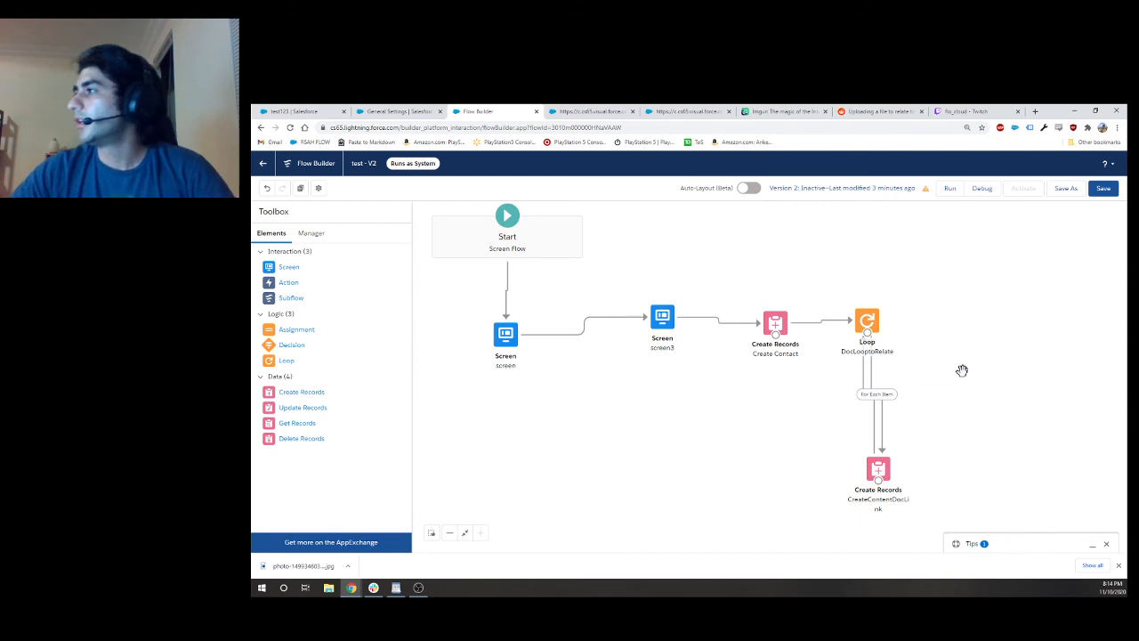
Step: Review both debug runs and the contact record, and look at the upload screen's settings in Flow Builder without changing them
click(594, 113)
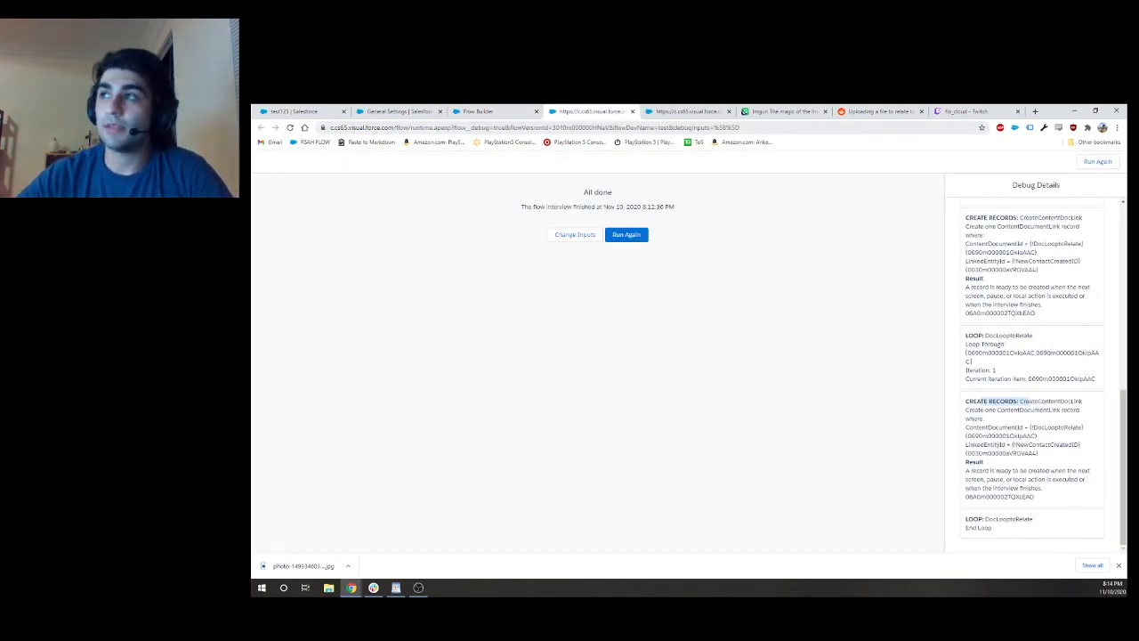
click(656, 110)
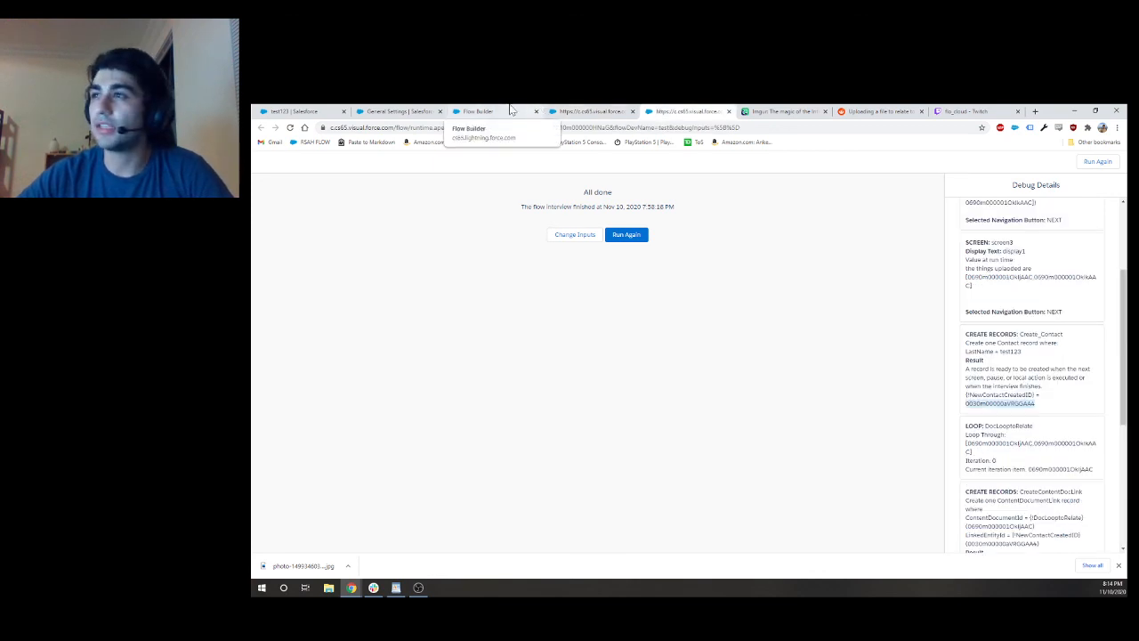
click(401, 112)
click(311, 110)
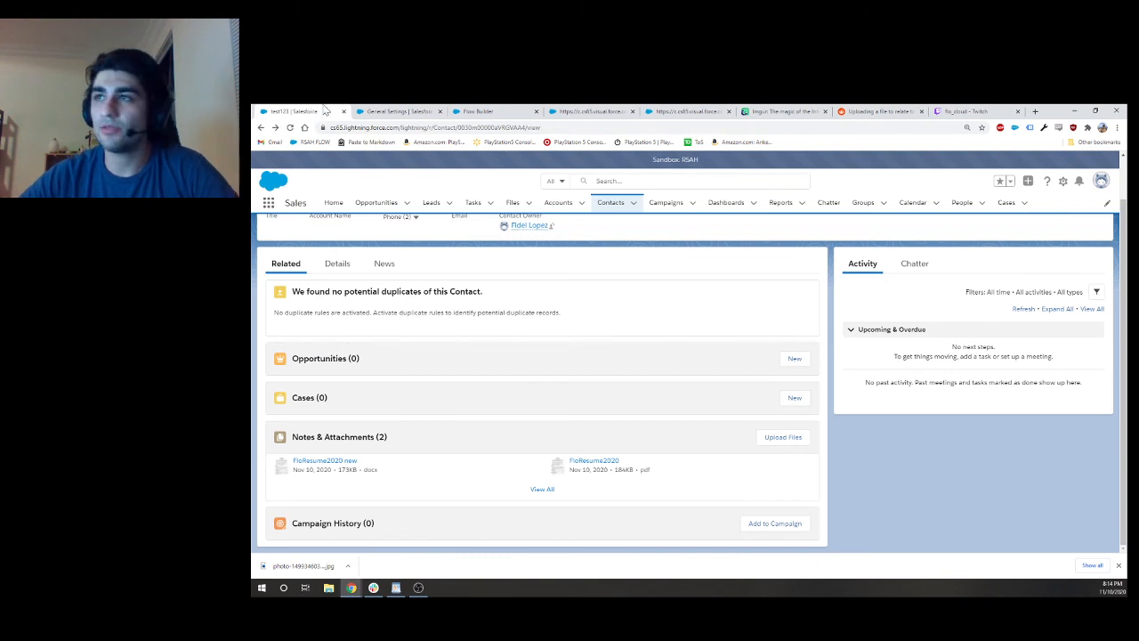
click(364, 110)
click(476, 113)
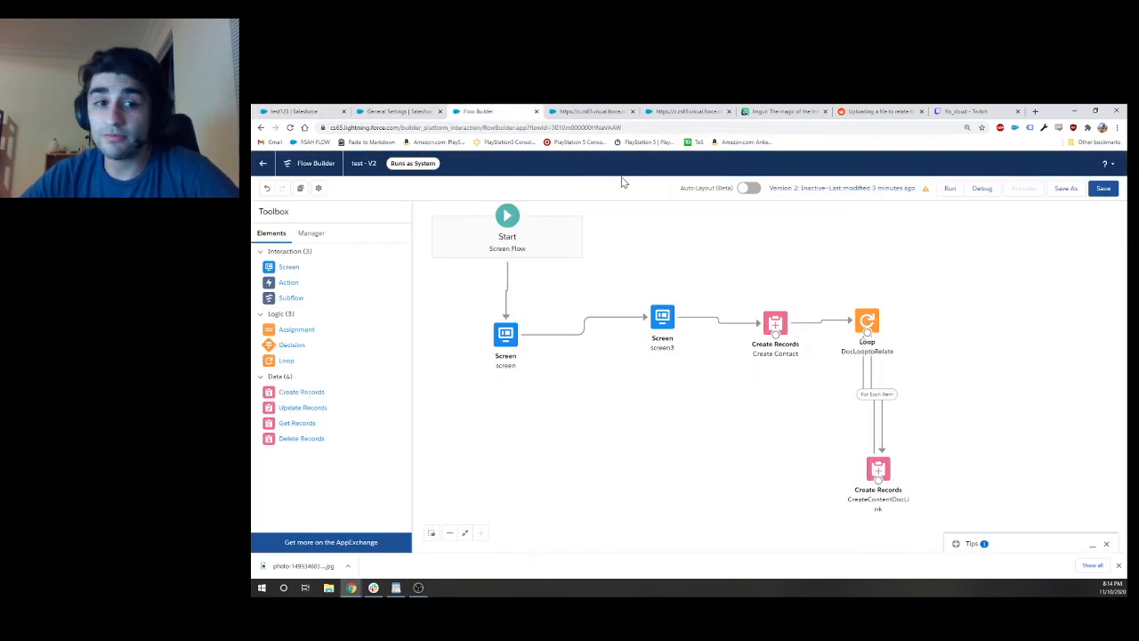
double_click(512, 345)
click(917, 488)
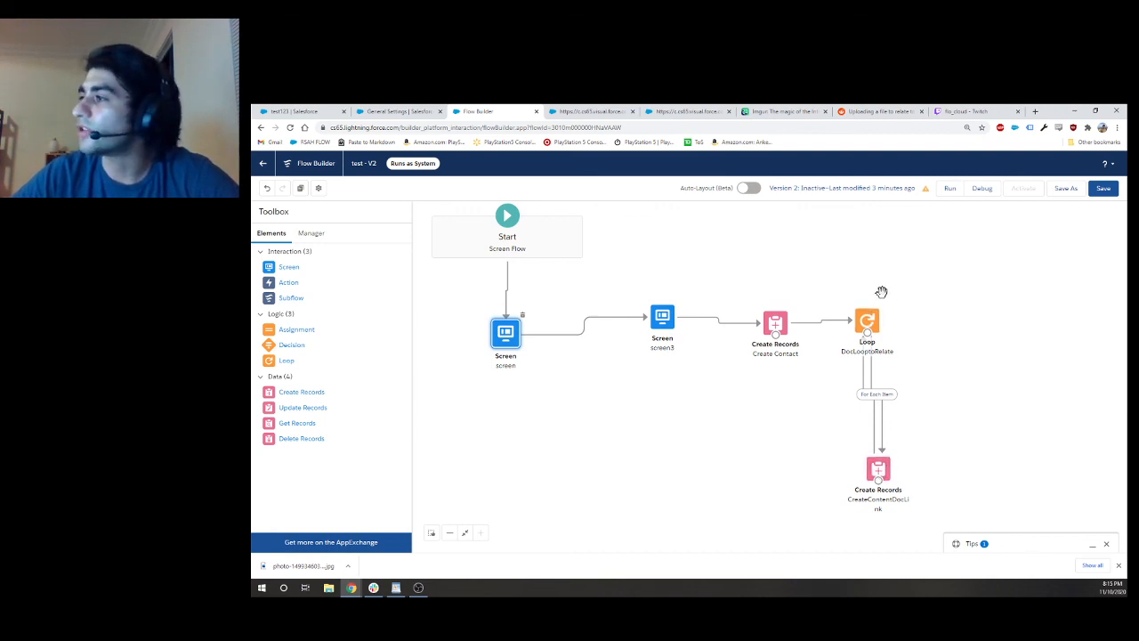
Step: Tidy the flow layout by shifting the loop slightly and aligning screen3 and Create Contact with the first screen
click(872, 319)
drag(872, 319, 876, 319)
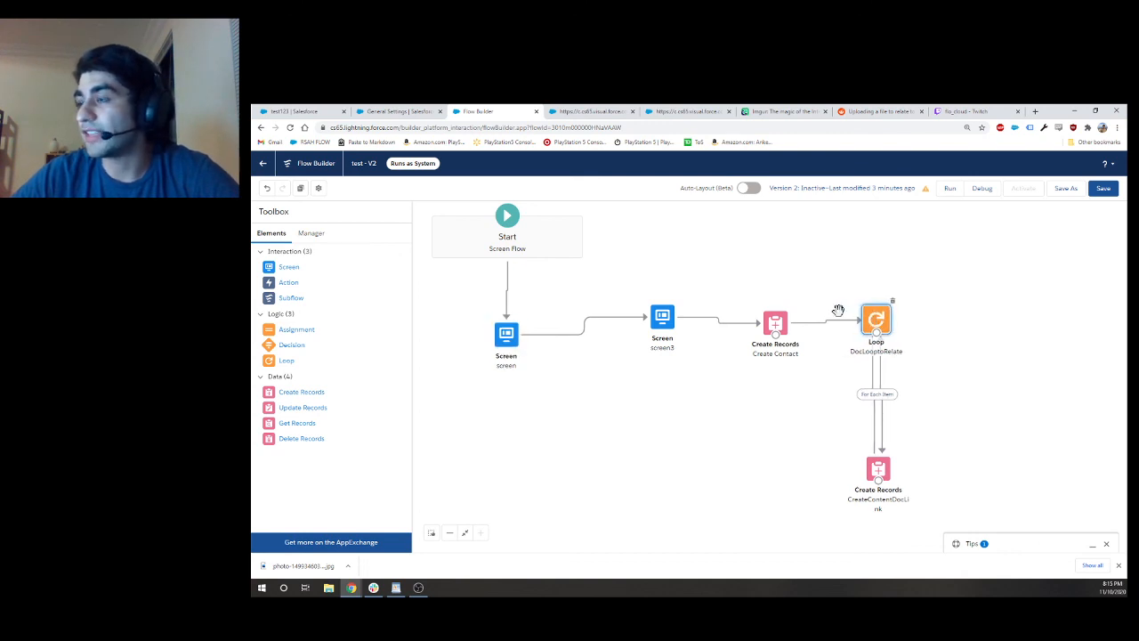
drag(662, 317, 662, 334)
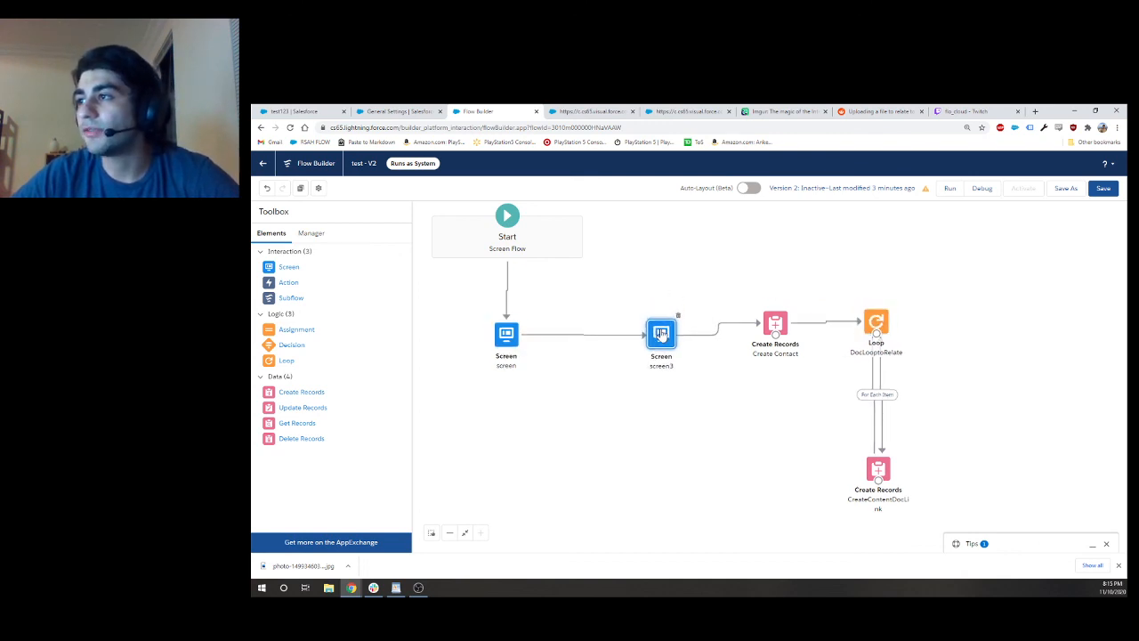
drag(765, 322, 765, 327)
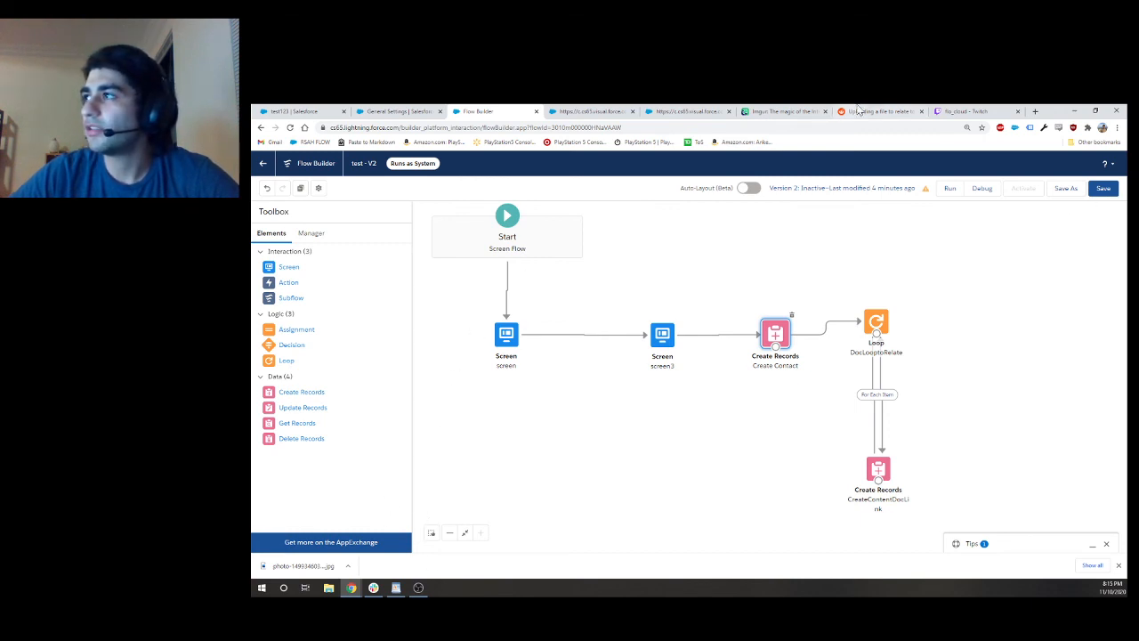
Step: Switch to the open Twitch page
click(953, 113)
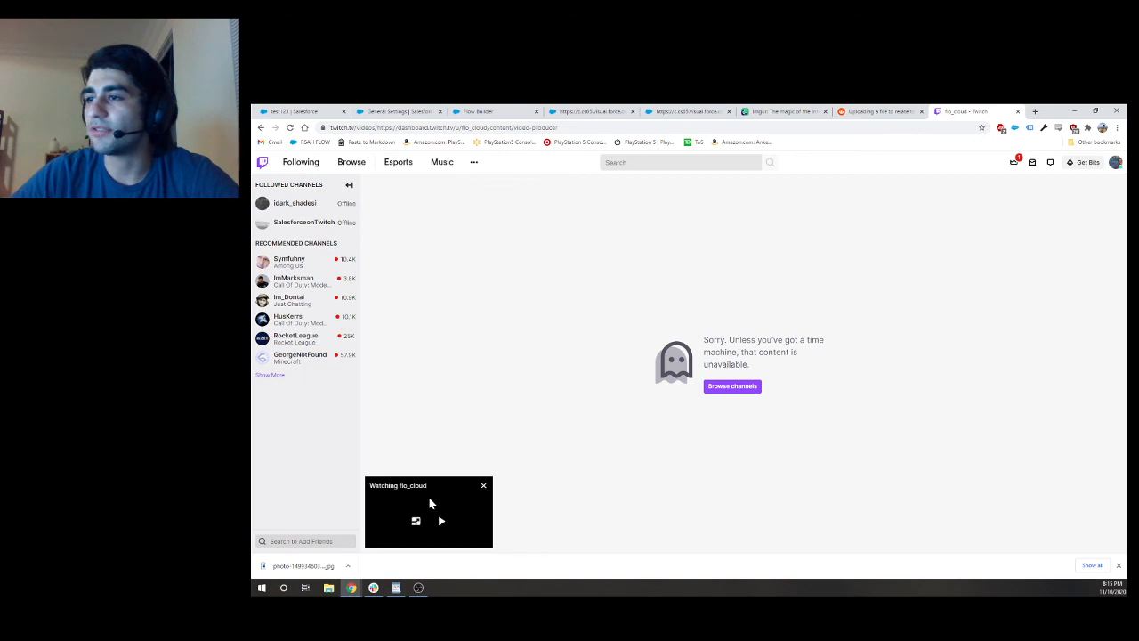